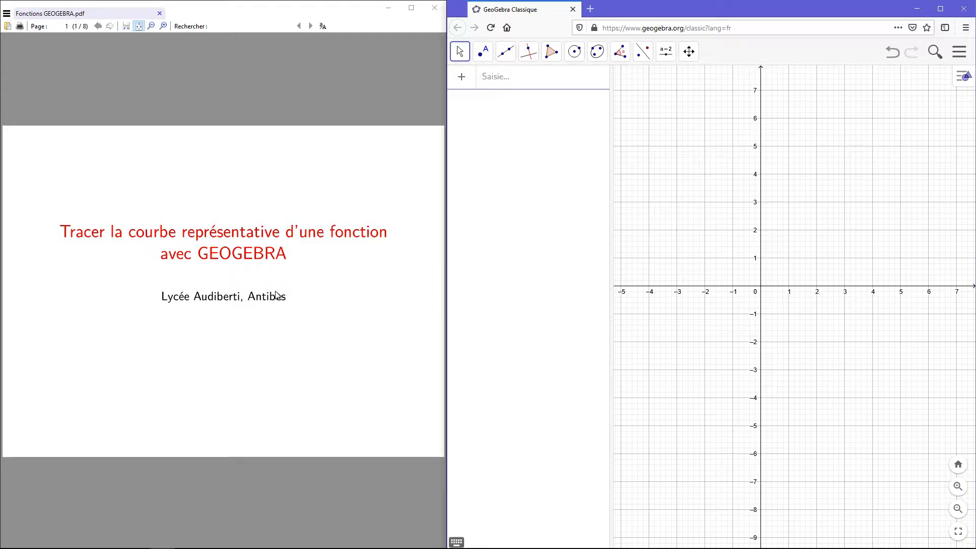
- Plot the exercise's first function by entering the expression x^2 − 4x
{"action": "scroll", "coordinate": [303, 286], "scroll_direction": "down", "scroll_amount": 1}
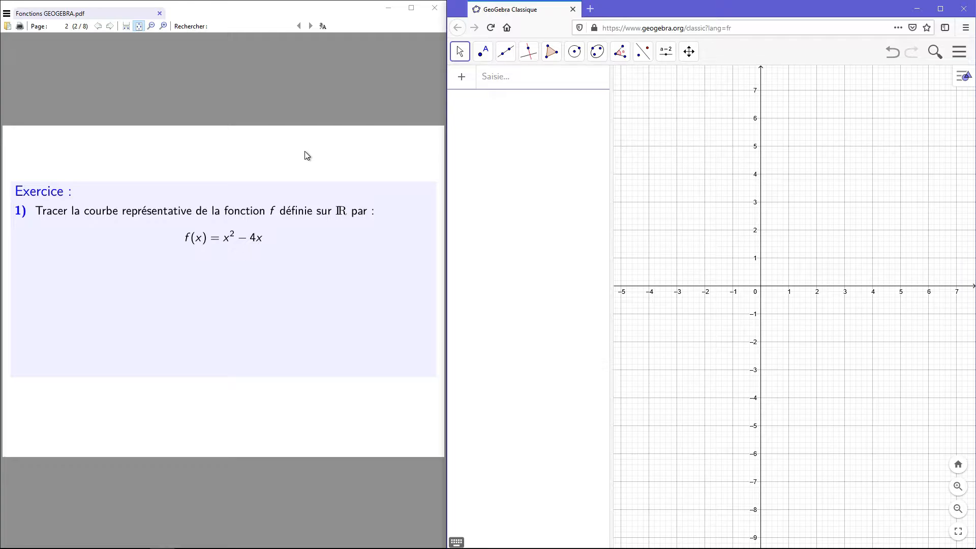
{"action": "left_click", "coordinate": [518, 84]}
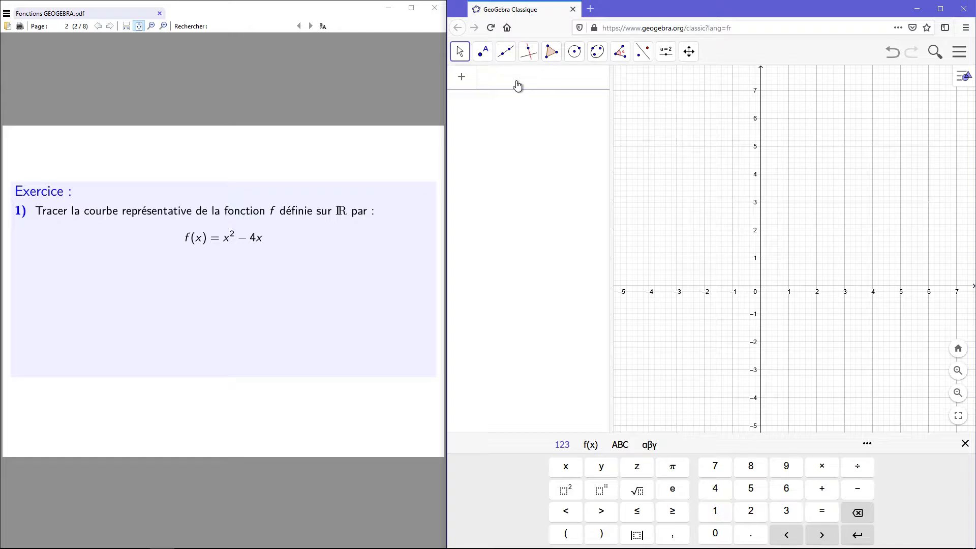
{"action": "type", "text": "x"}
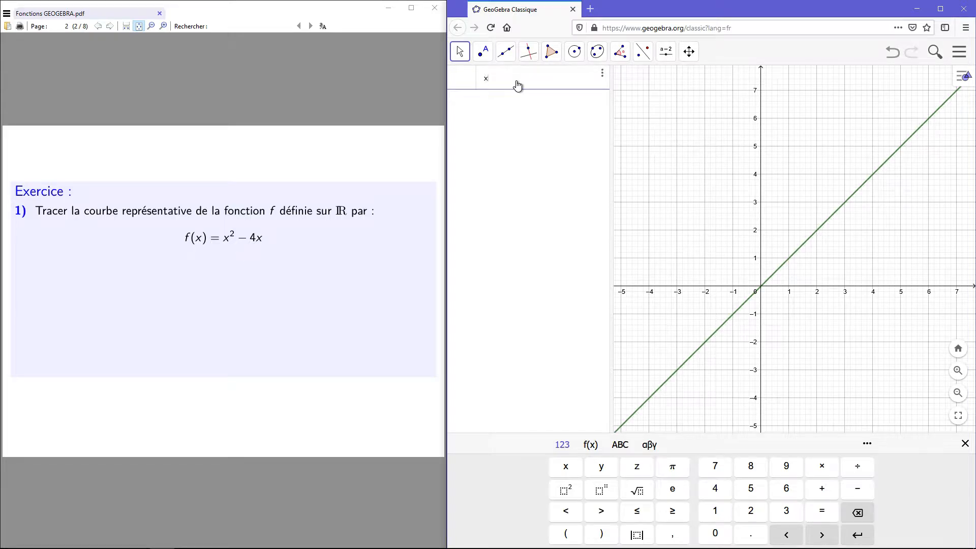
{"action": "type", "text": "^2"}
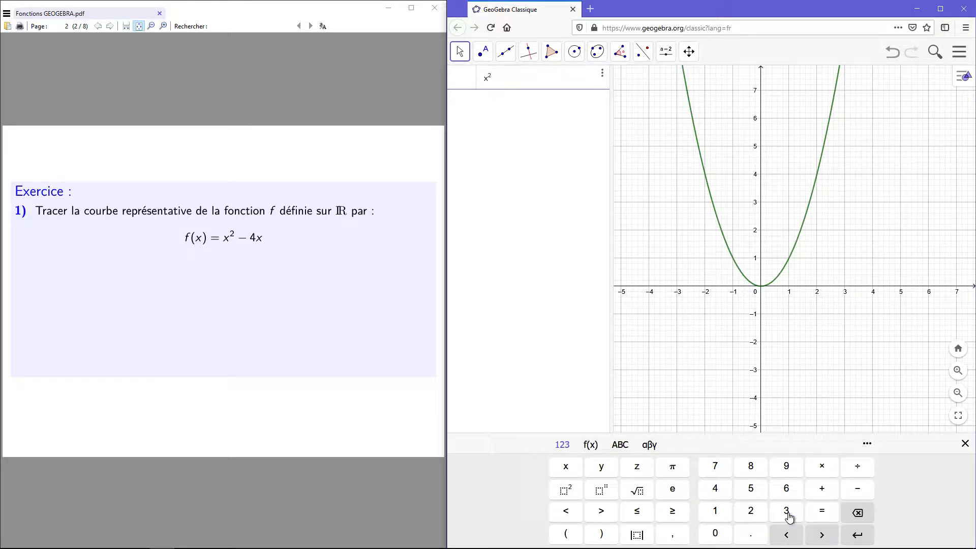
{"action": "left_click", "coordinate": [814, 535]}
{"action": "left_click", "coordinate": [858, 488]}
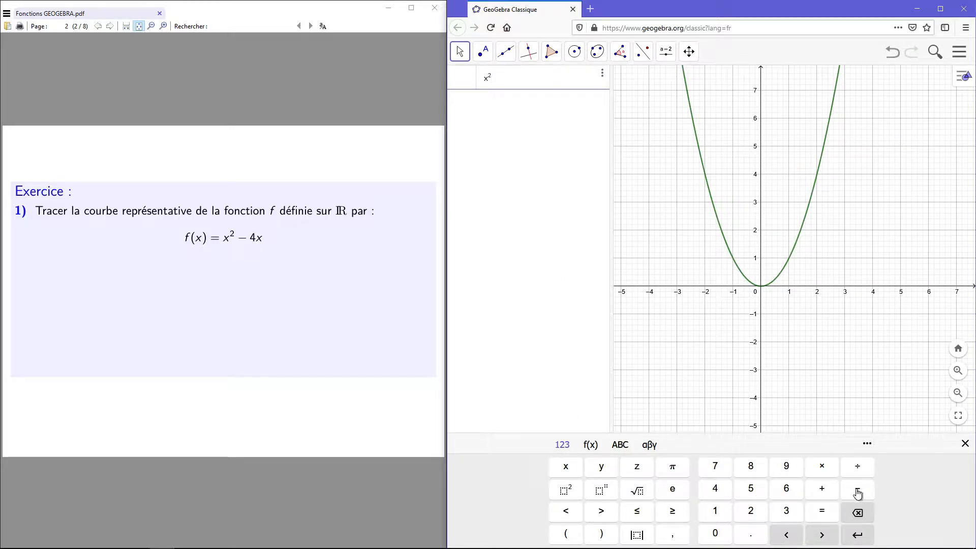
{"action": "left_click", "coordinate": [715, 489]}
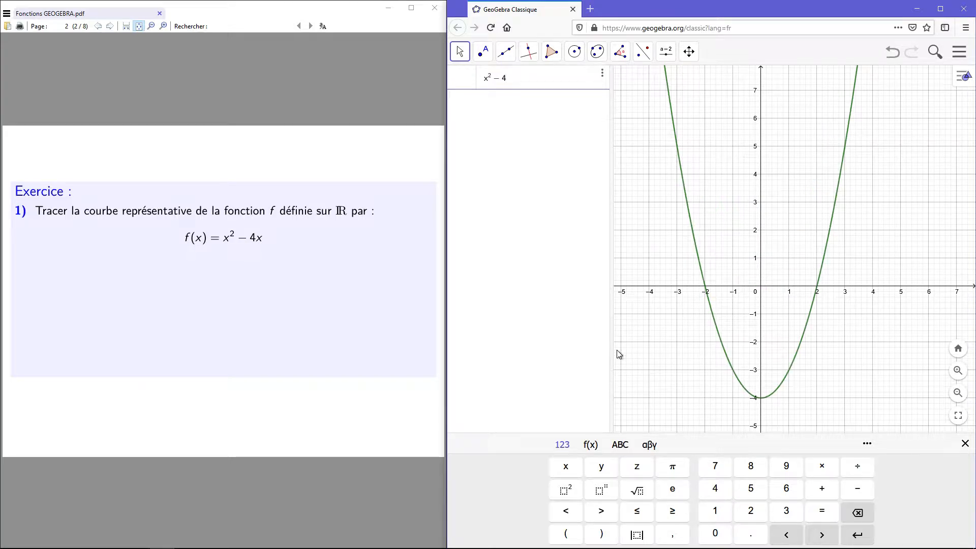
{"action": "type", "text": "x"}
{"action": "key", "text": "Return"}
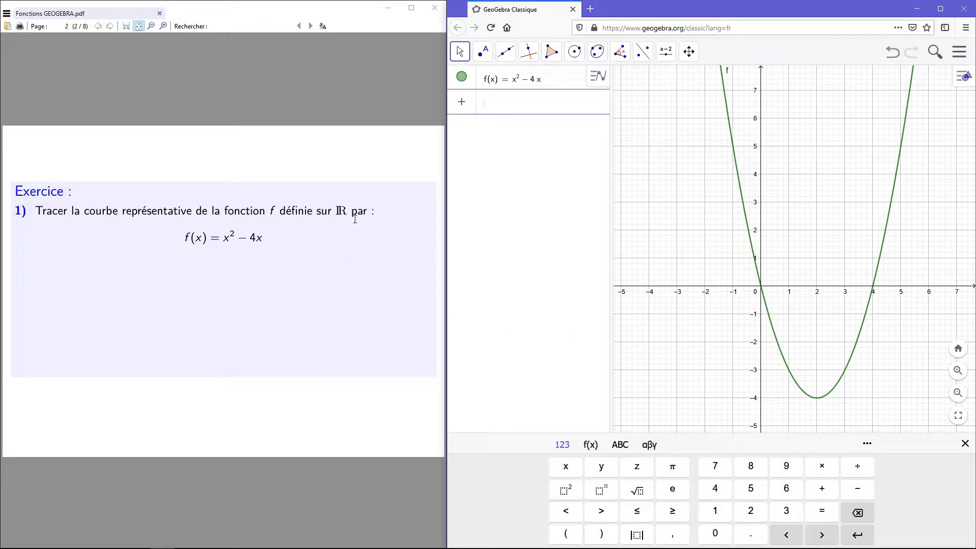
- Begin the exercise's second function with the conditional command Si(<Condition>, <Alors>) in a new entry
{"action": "scroll", "coordinate": [355, 219], "scroll_direction": "down", "scroll_amount": 1}
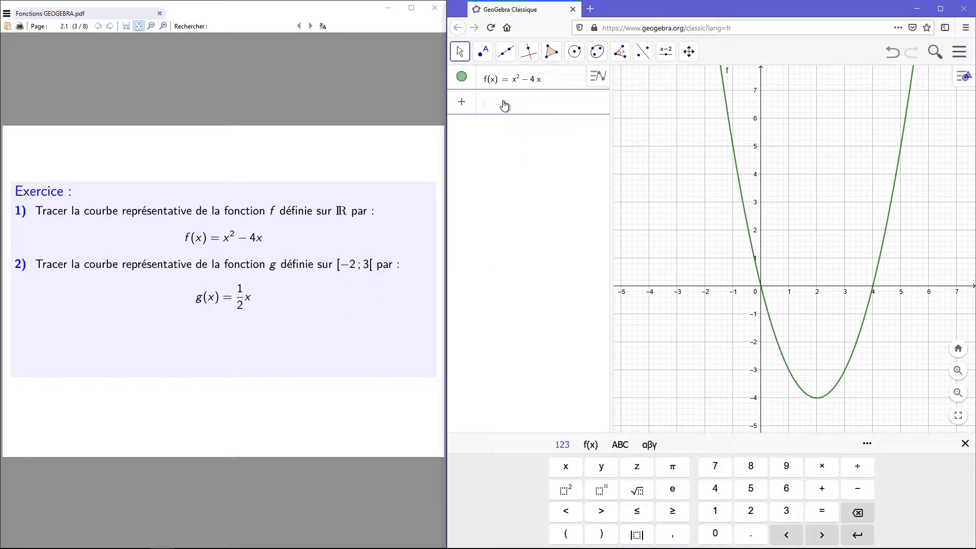
{"action": "type", "text": "si"}
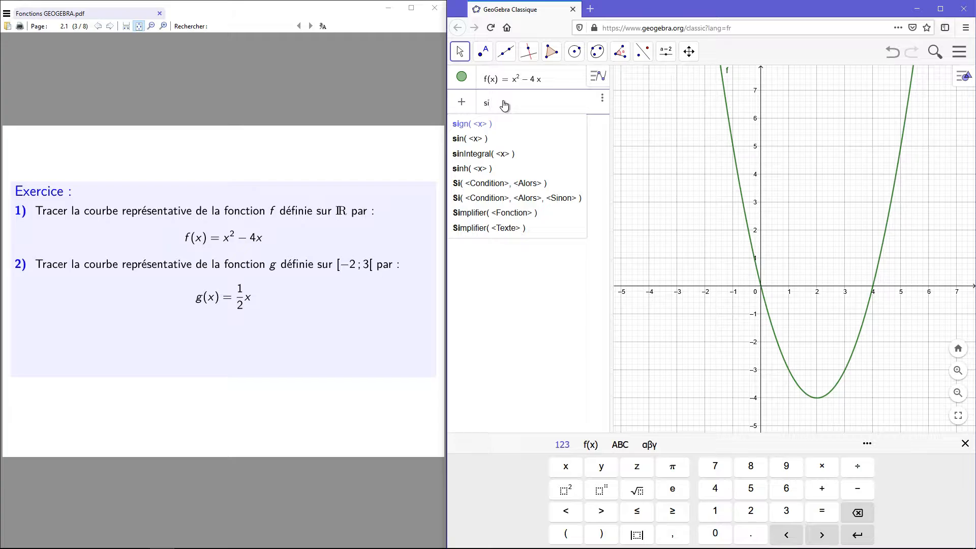
{"action": "key", "text": "Down"}
{"action": "key", "text": "Down"}
{"action": "key", "text": "Down"}
{"action": "key", "text": "Down"}
{"action": "left_click", "coordinate": [481, 186]}
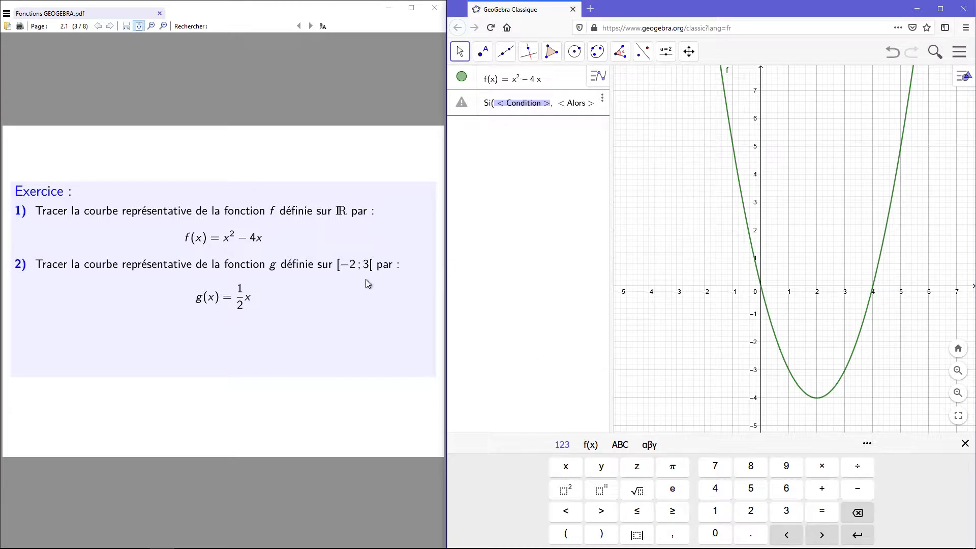
- Set the condition of the Si command to −2 ≤ x < 3
{"action": "left_click", "coordinate": [859, 491]}
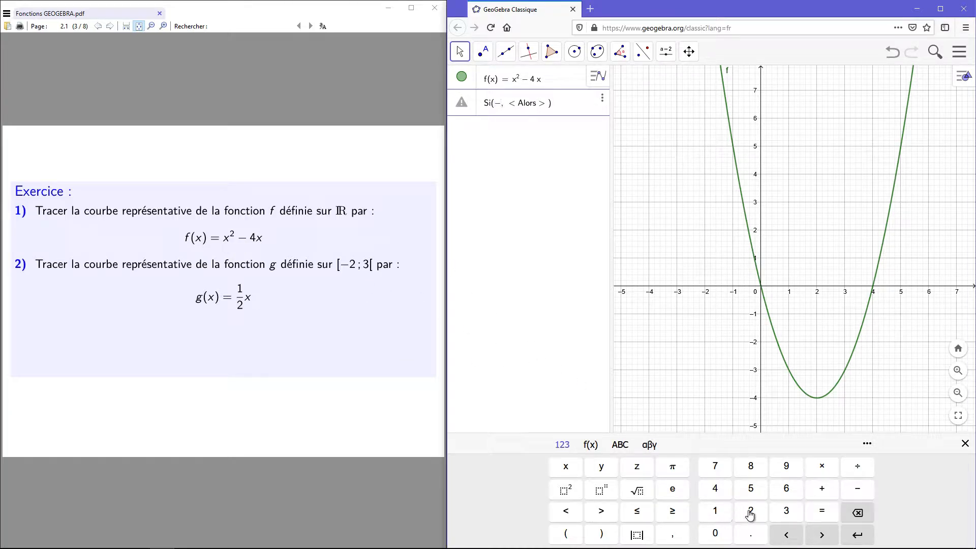
{"action": "left_click", "coordinate": [751, 512]}
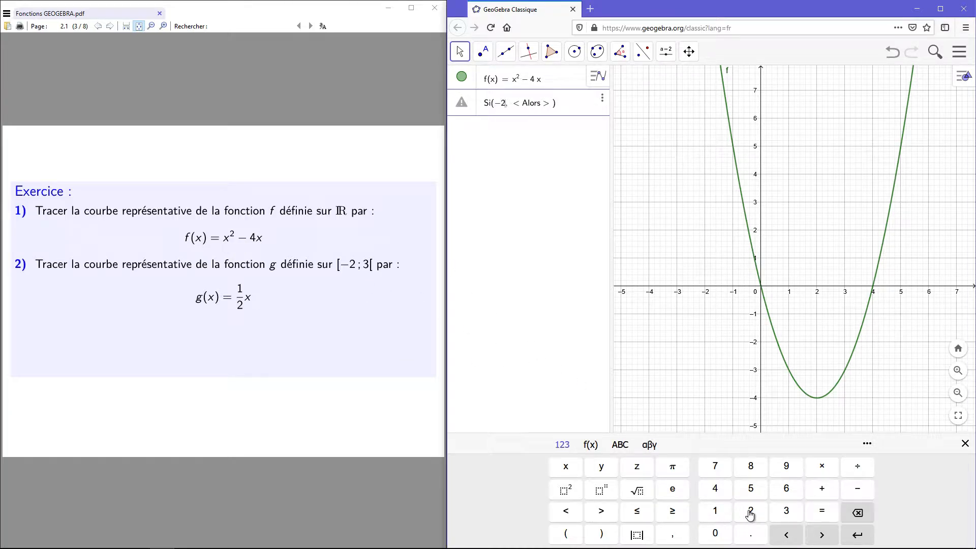
{"action": "left_click", "coordinate": [642, 513]}
{"action": "left_click", "coordinate": [567, 468]}
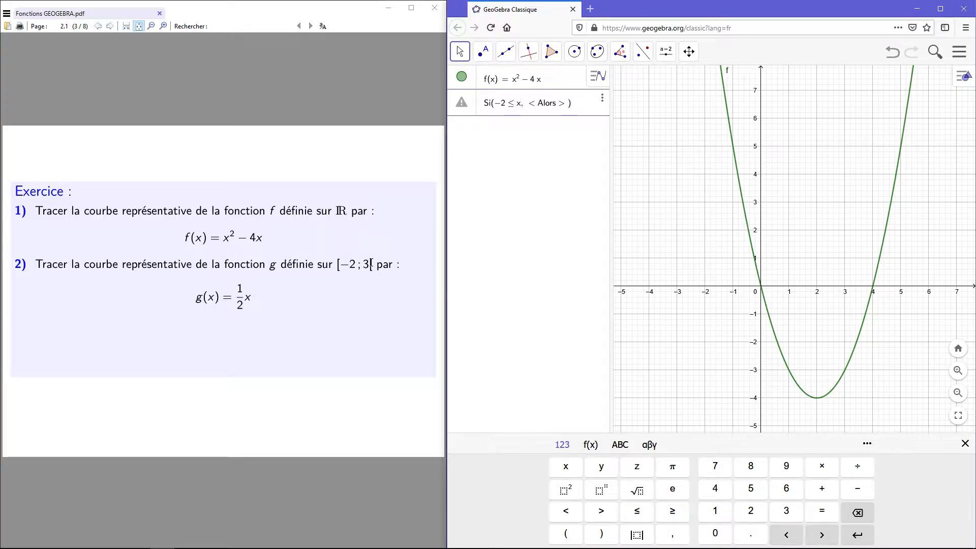
{"action": "left_click", "coordinate": [568, 513]}
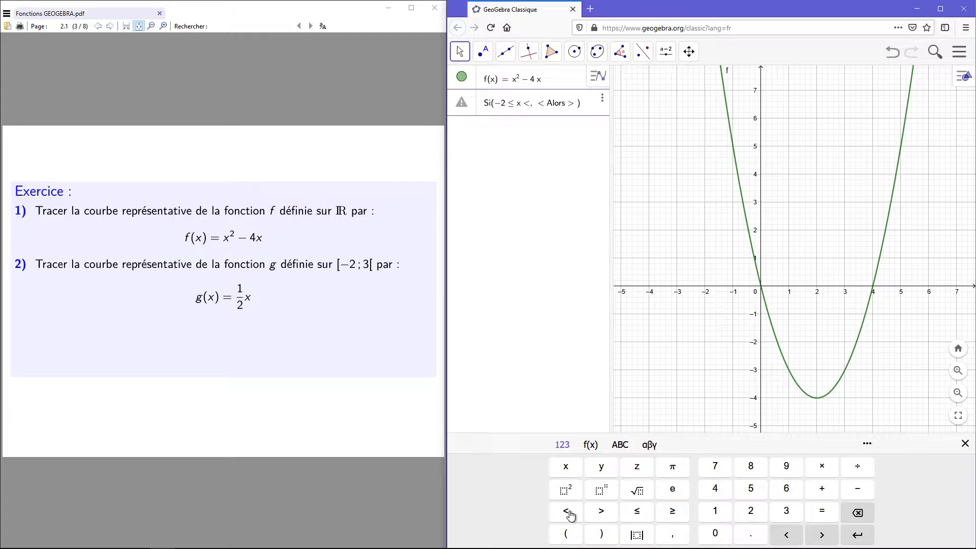
{"action": "left_click", "coordinate": [783, 510]}
- Enter 1/2 x as the Alors expression of the Si command and plot the restricted function
{"action": "left_click", "coordinate": [817, 535]}
{"action": "type", "text": "1/2"}
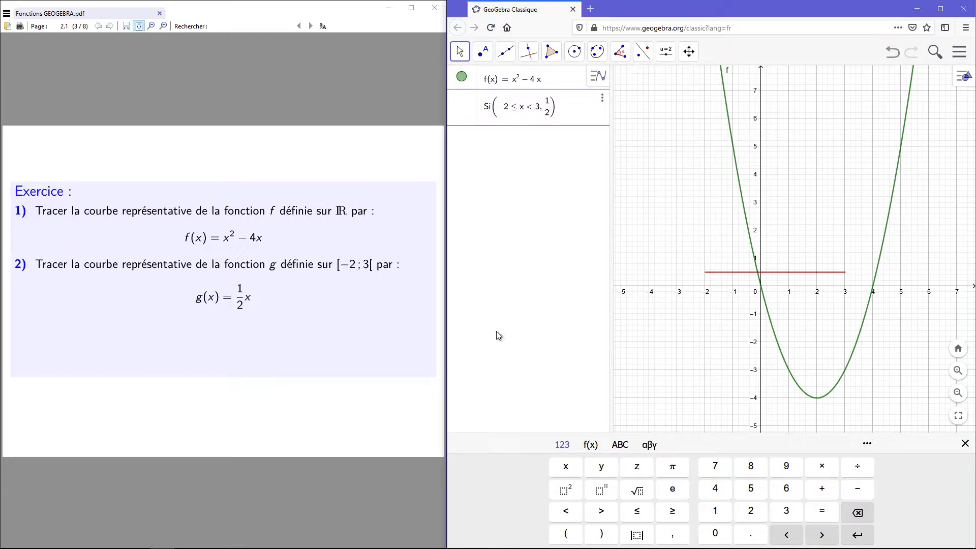
{"action": "left_click", "coordinate": [566, 466]}
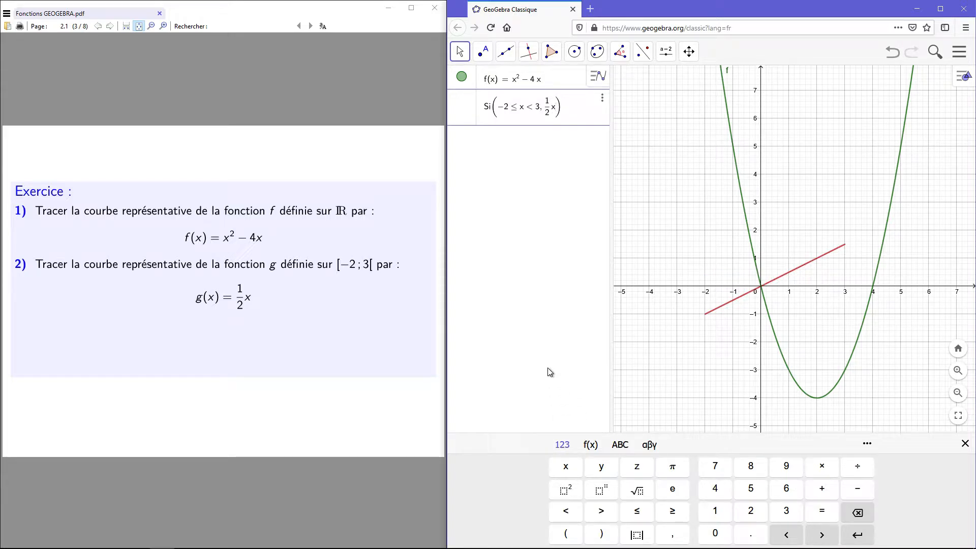
{"action": "key", "text": "Return"}
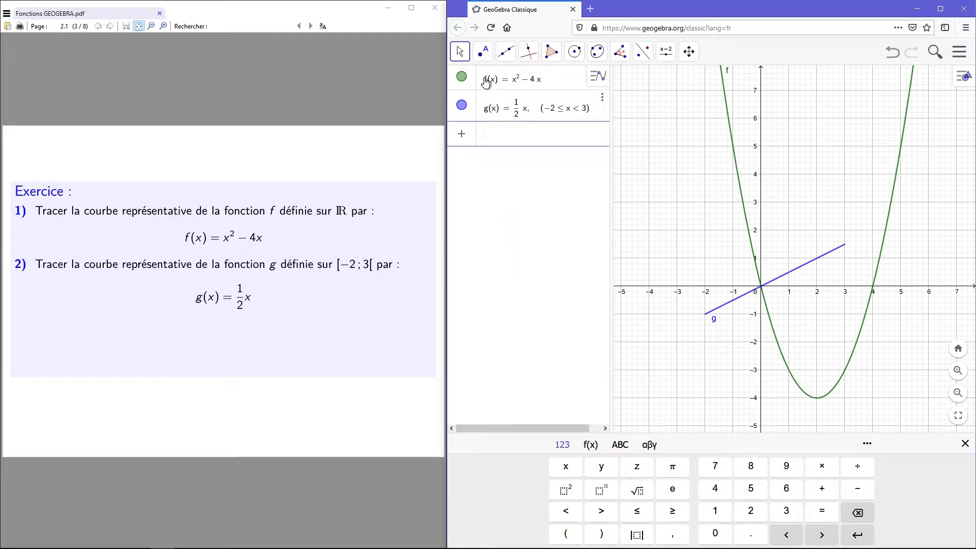
{"action": "left_click", "coordinate": [492, 114]}
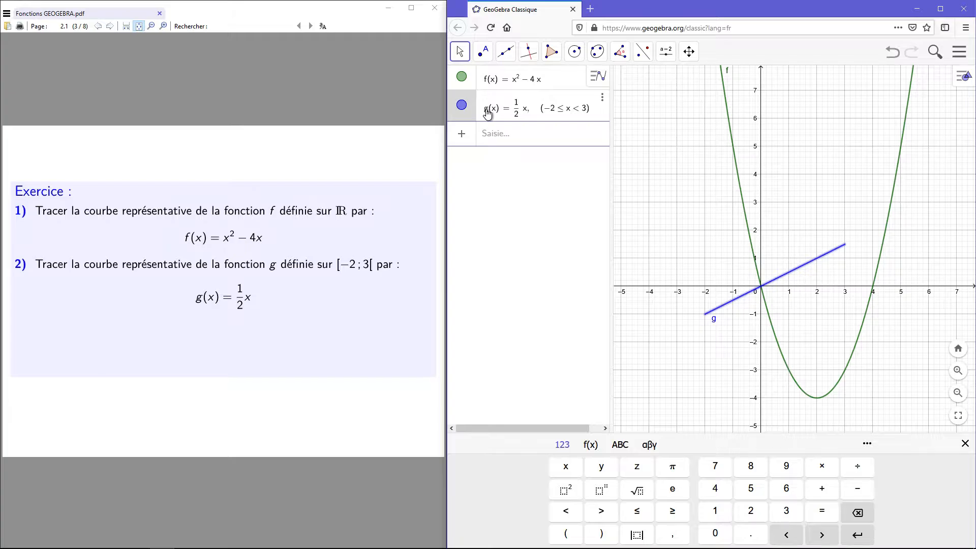
- Write the exercise's third function in a new entry as h(x) = x^2 + 4x
{"action": "left_click", "coordinate": [498, 146]}
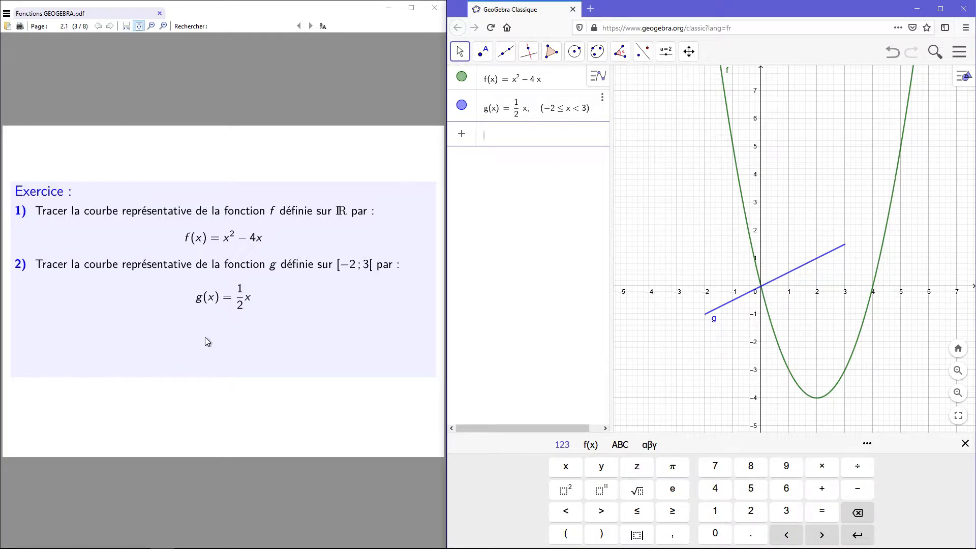
{"action": "scroll", "coordinate": [206, 337], "scroll_direction": "down", "scroll_amount": 1}
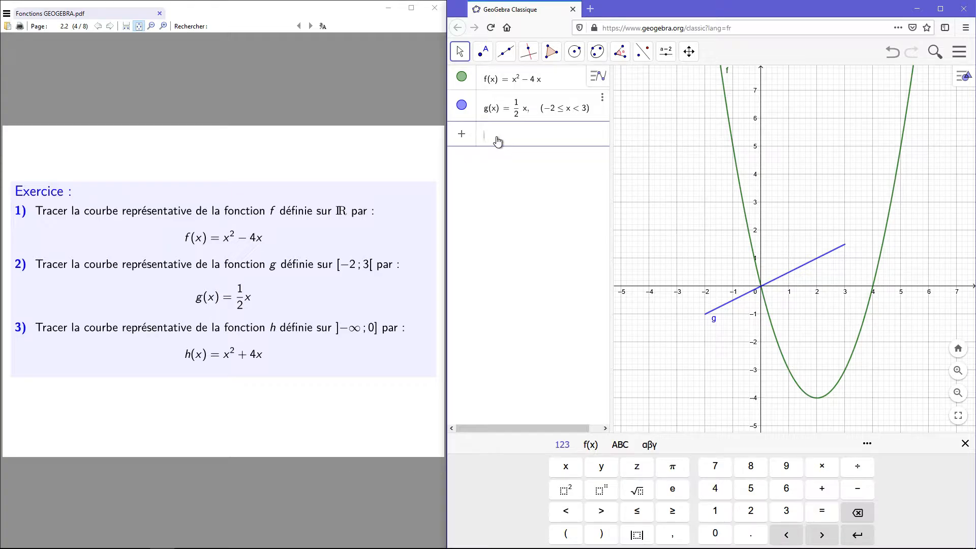
{"action": "type", "text": "h(x) ="}
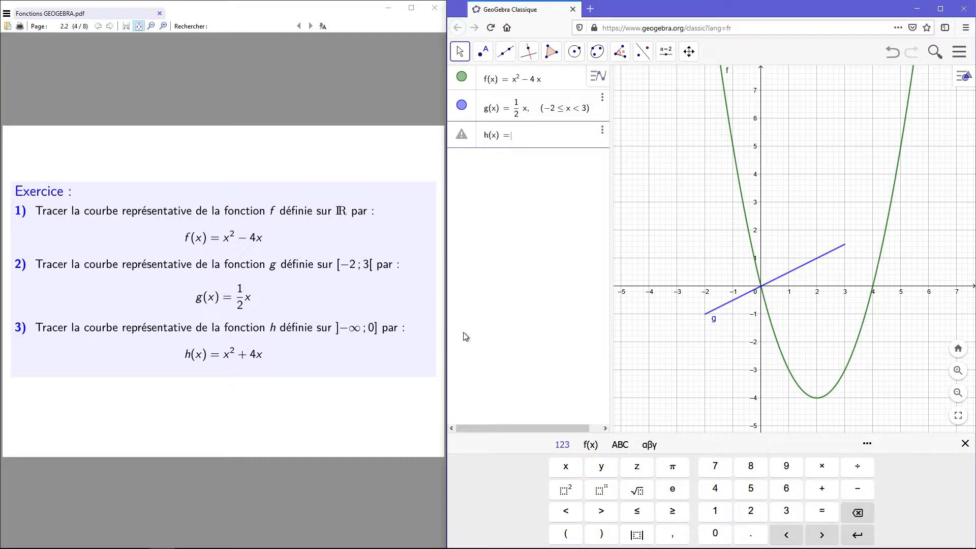
{"action": "left_click", "coordinate": [591, 445]}
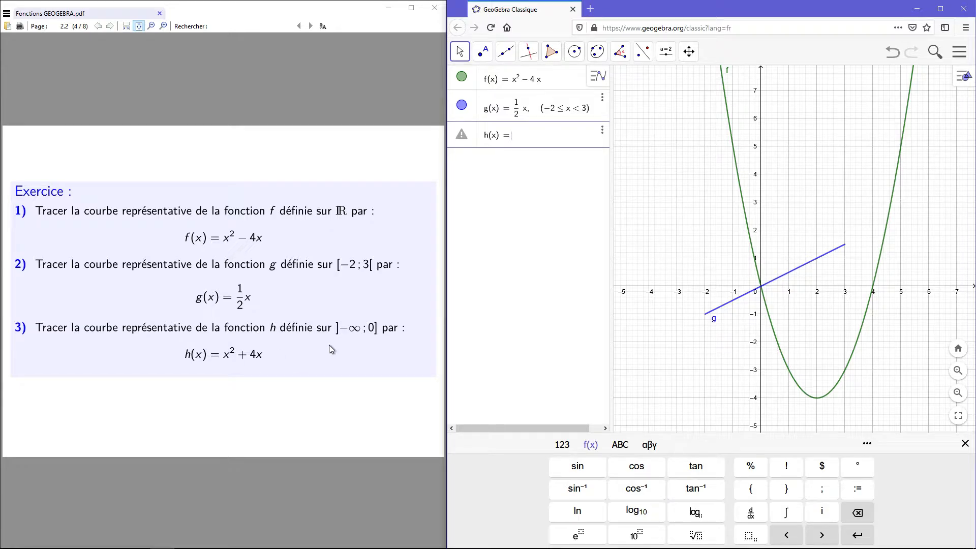
{"action": "type", "text": "x"}
{"action": "type", "text": "^2"}
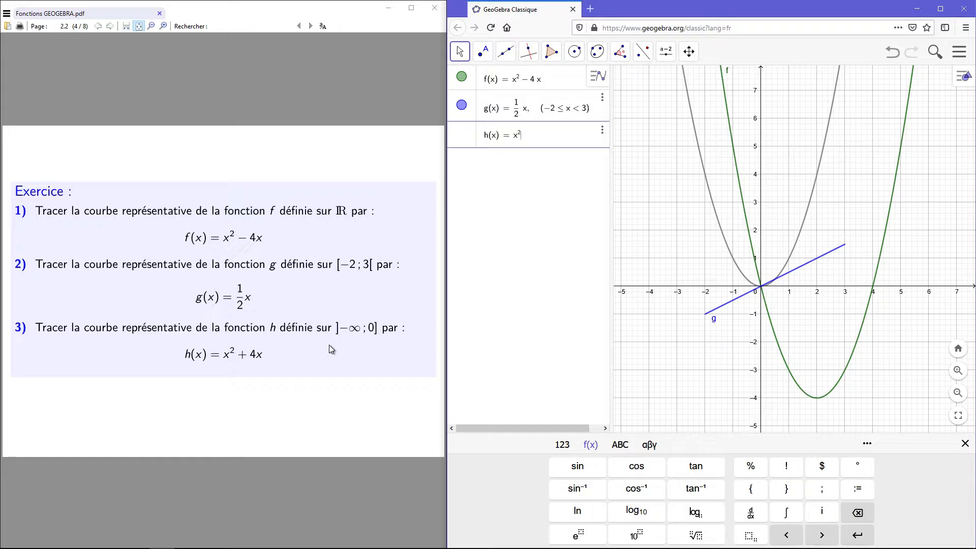
{"action": "type", "text": "+4x"}
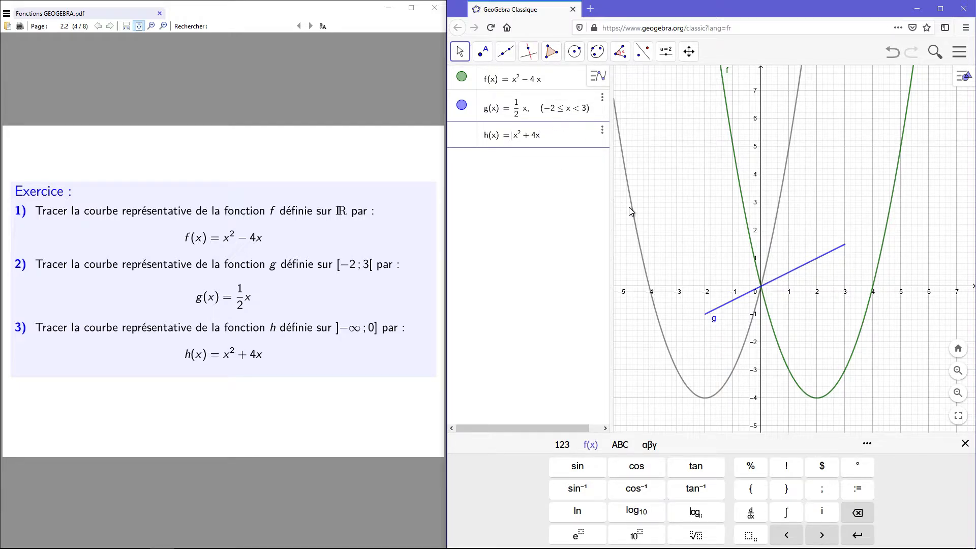
- Restrict h to x ≤ 0 by wrapping its expression as si(x ≤ 0, x^2 + 4x), and validate the definition
{"action": "type", "text": "si"}
{"action": "key", "text": "Return"}
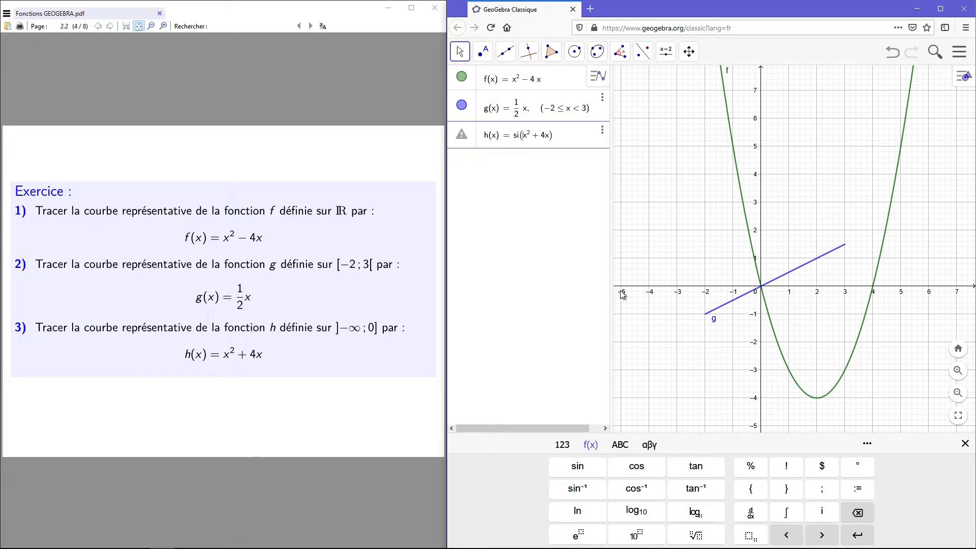
{"action": "left_click", "coordinate": [562, 444]}
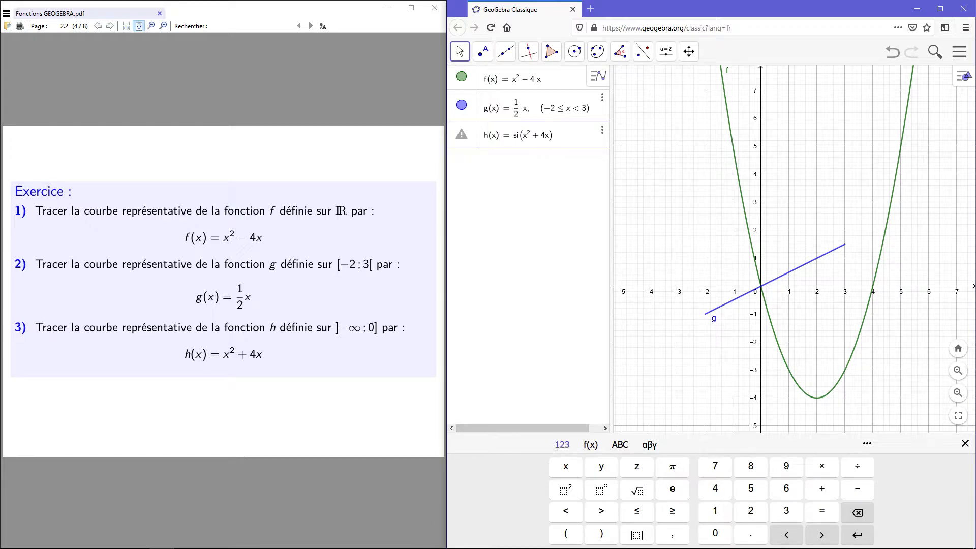
{"action": "left_click", "coordinate": [566, 474]}
{"action": "left_click", "coordinate": [641, 515]}
{"action": "left_click", "coordinate": [722, 534]}
{"action": "left_click", "coordinate": [672, 534]}
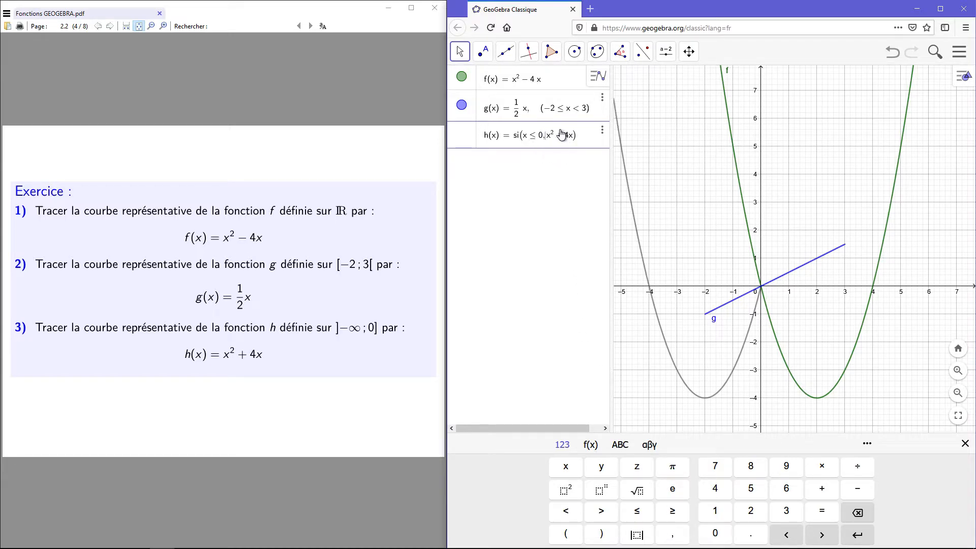
{"action": "left_click", "coordinate": [550, 228]}
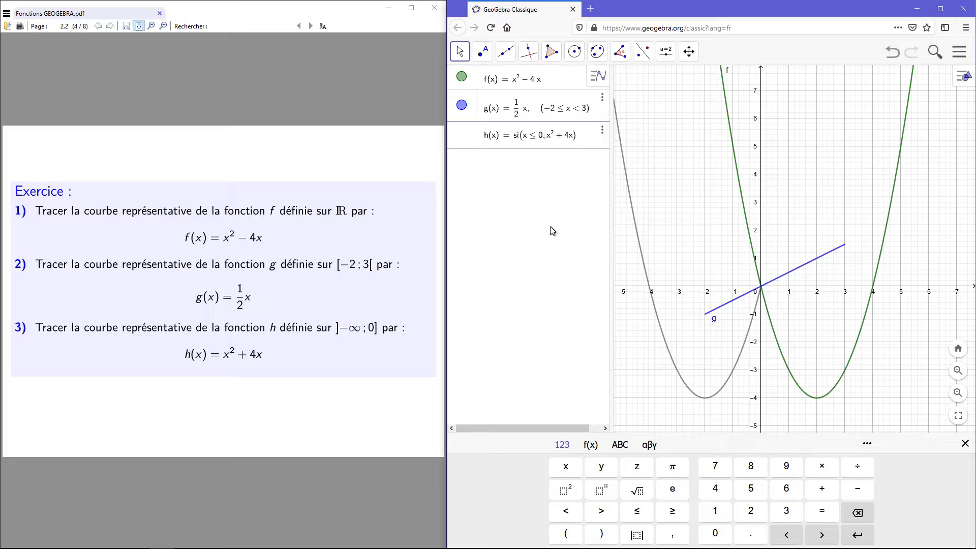
{"action": "left_click", "coordinate": [858, 535]}
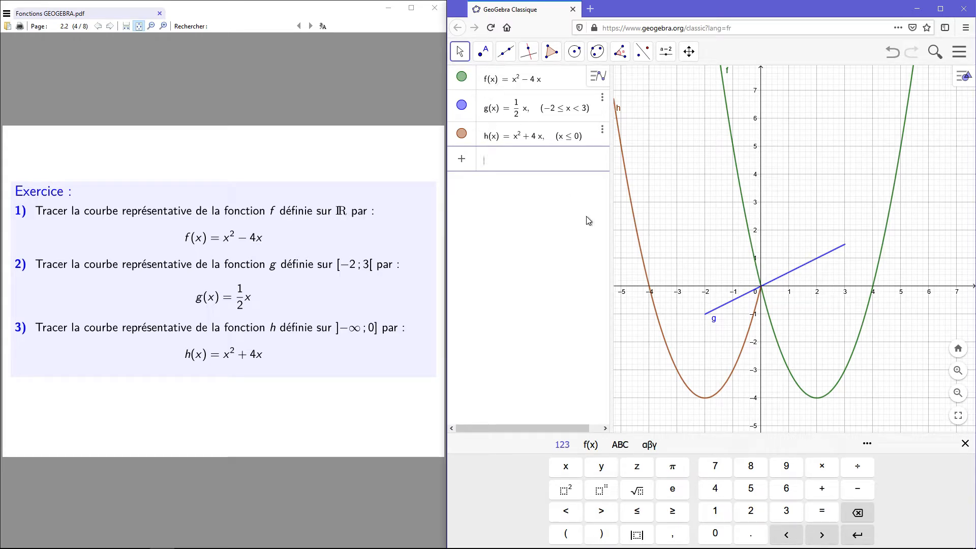
- Change the colour of the curve of h to magenta (255, 0, 255) in its properties
{"action": "right_click", "coordinate": [634, 221]}
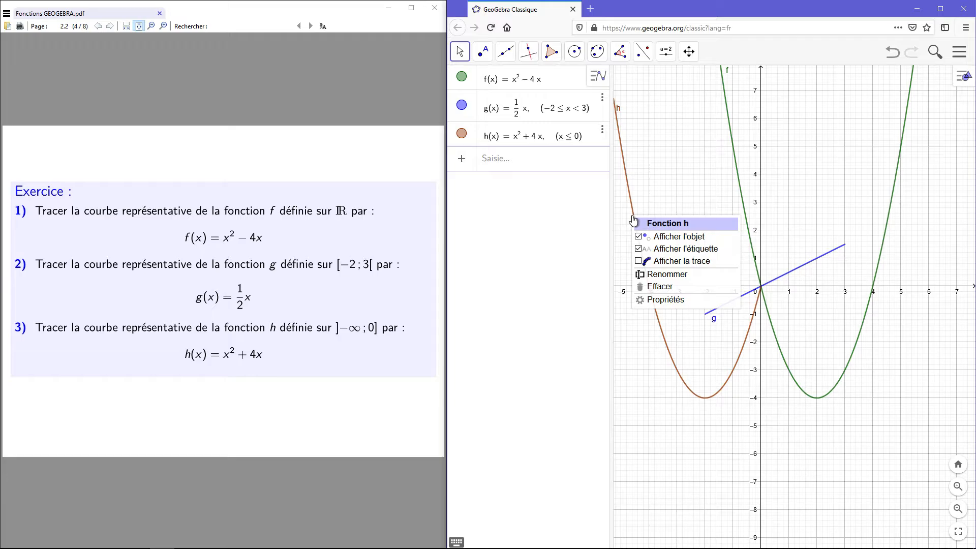
{"action": "left_click", "coordinate": [665, 300]}
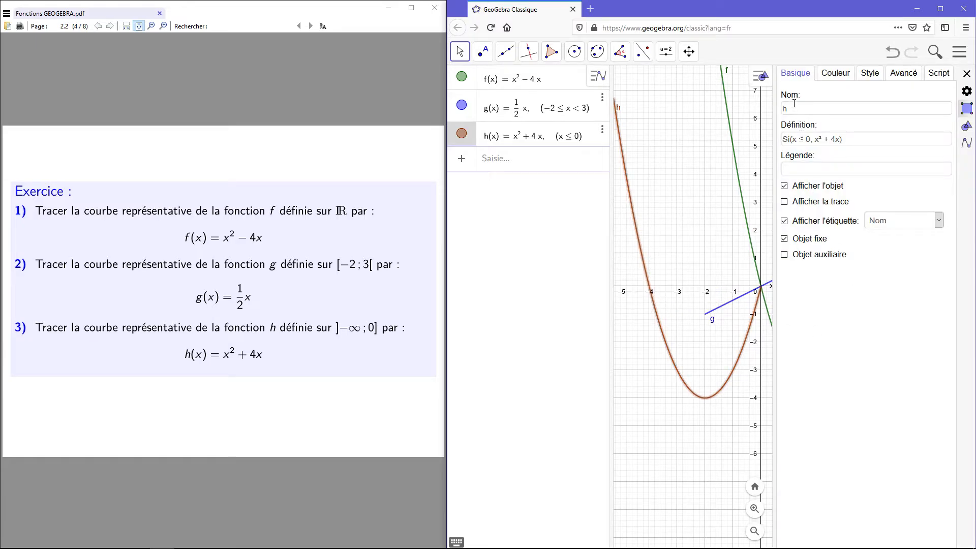
{"action": "left_click", "coordinate": [835, 75]}
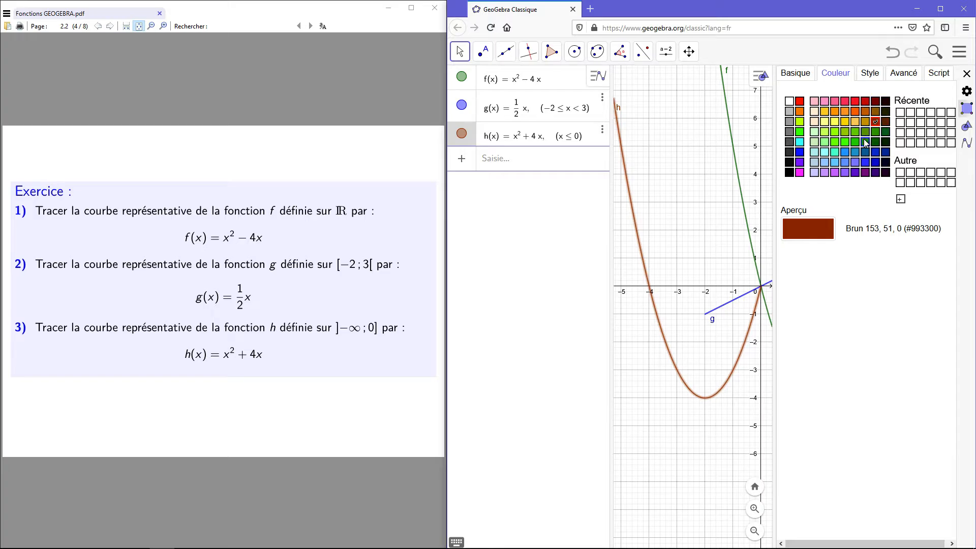
{"action": "left_click", "coordinate": [799, 173]}
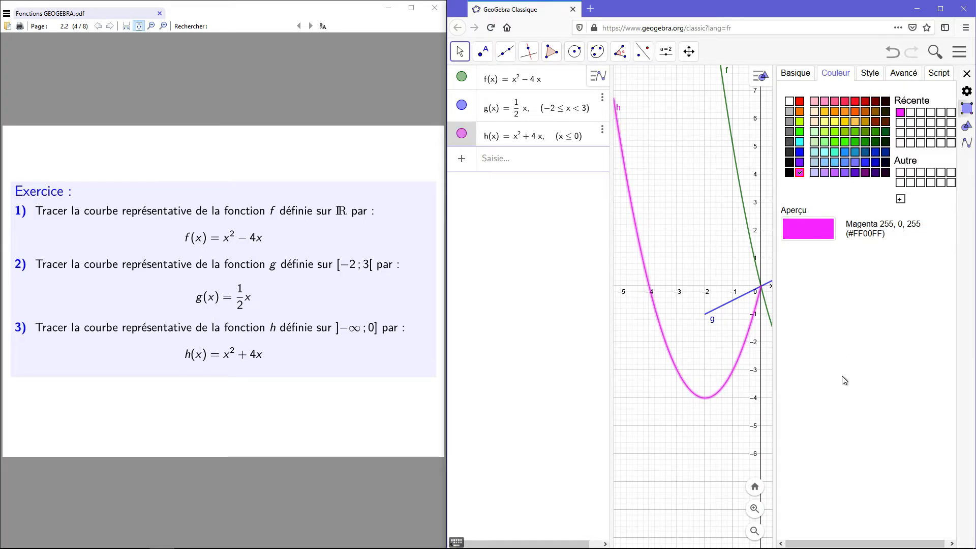
- Set the line style of the curve of h to dashed and close its properties
{"action": "left_click", "coordinate": [869, 75]}
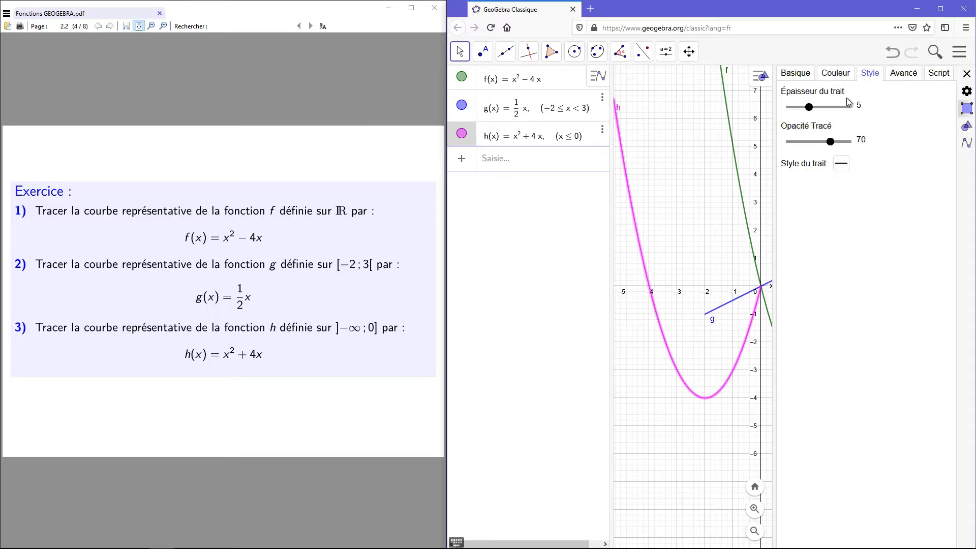
{"action": "left_click", "coordinate": [842, 163]}
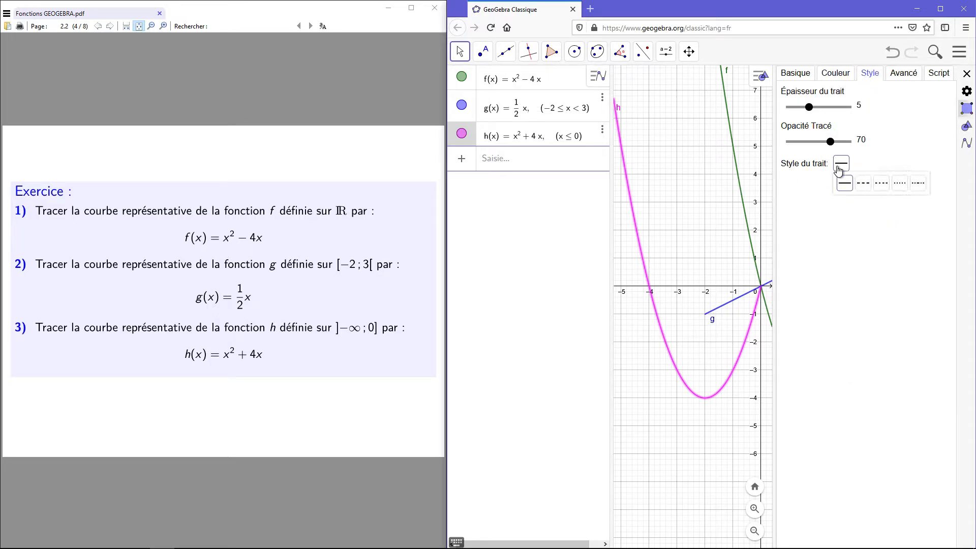
{"action": "left_click", "coordinate": [862, 187]}
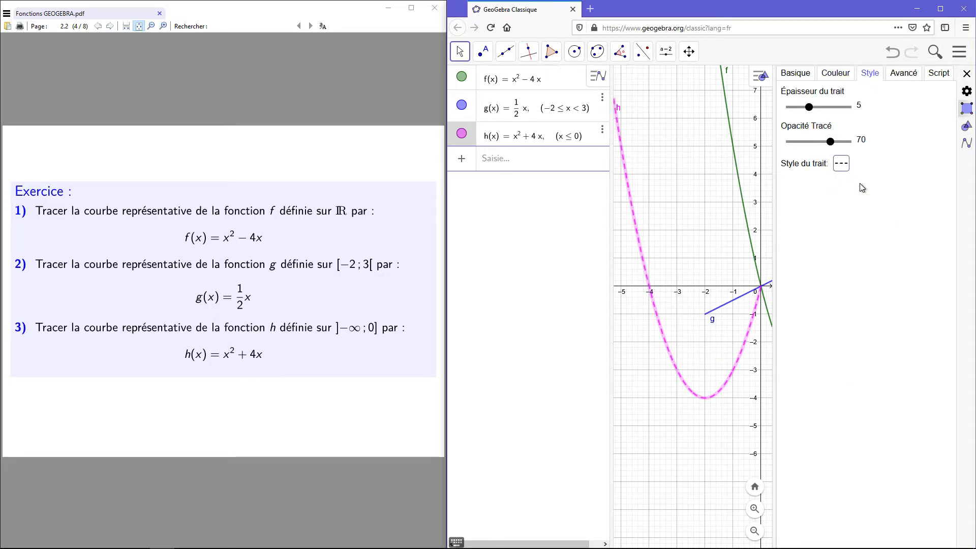
{"action": "left_click", "coordinate": [794, 76]}
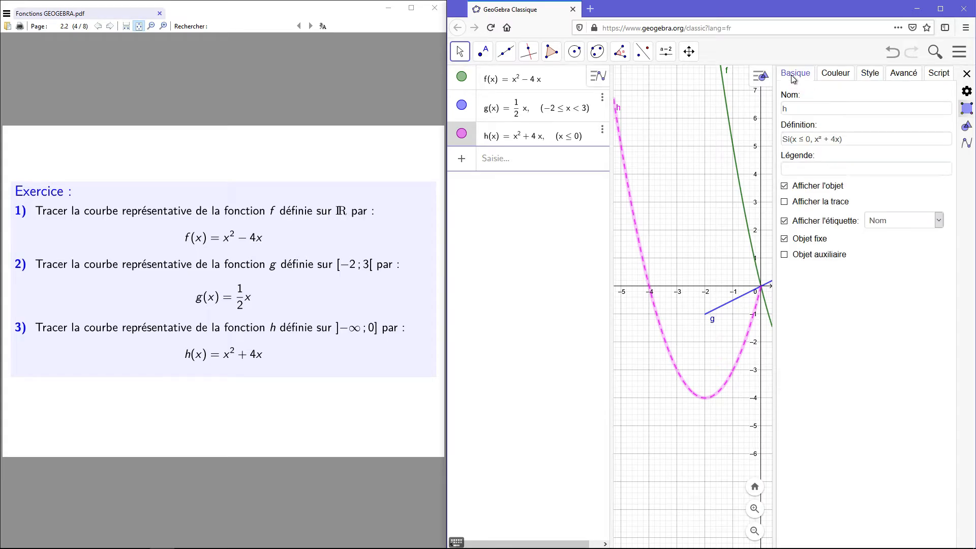
{"action": "left_click", "coordinate": [967, 75]}
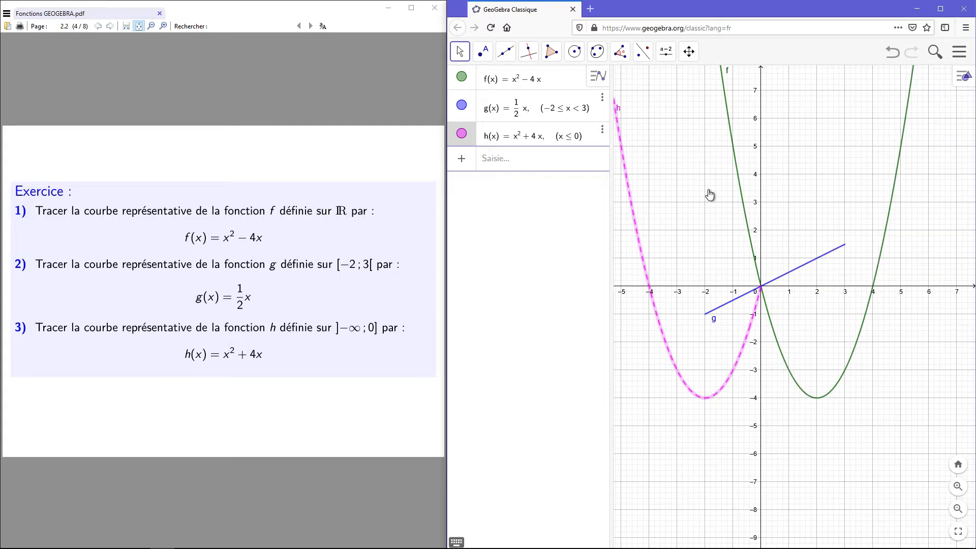
{"action": "left_click_drag", "start_coordinate": [710, 191], "coordinate": [712, 192]}
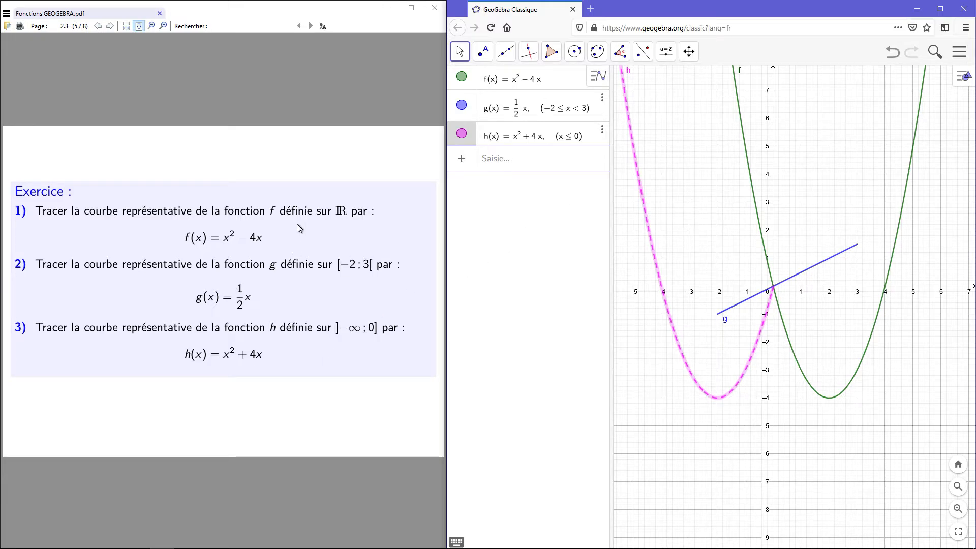
- Advance the exercise PDF to the exercise on h and its first question
{"action": "left_click", "coordinate": [283, 228]}
{"action": "scroll", "coordinate": [283, 227], "scroll_direction": "down", "scroll_amount": 1}
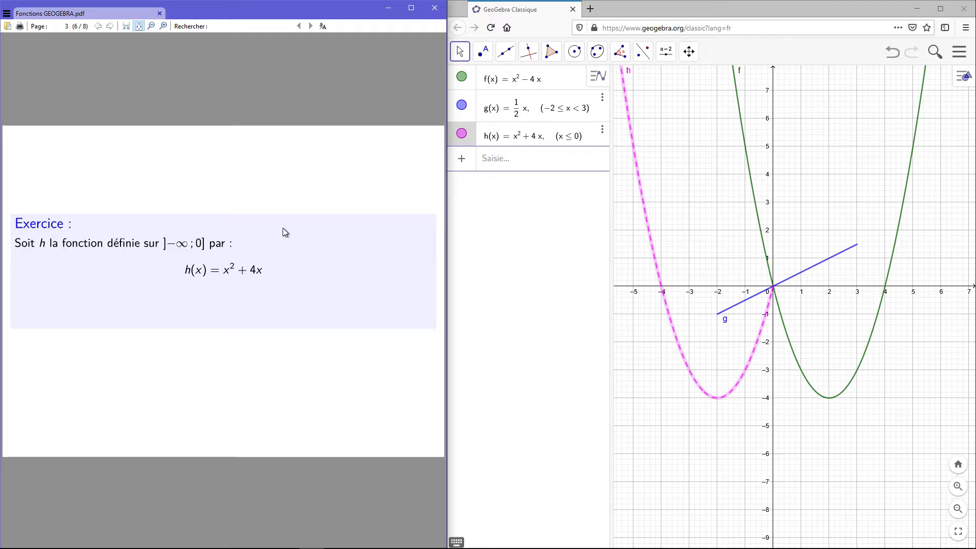
{"action": "scroll", "coordinate": [285, 232], "scroll_direction": "down", "scroll_amount": 1}
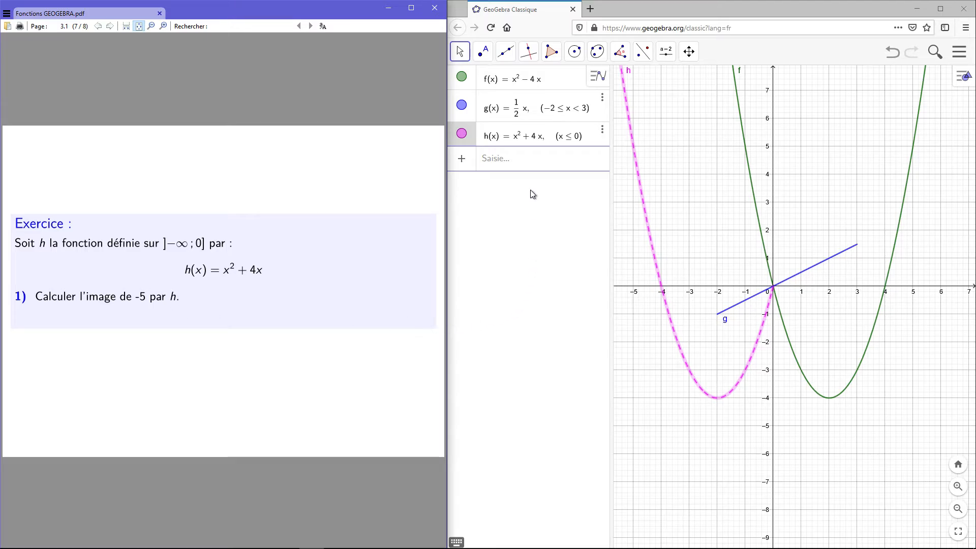
- Compute the image of -5 by h by entering h(-5) in a new entry and validating it
{"action": "left_click", "coordinate": [521, 160]}
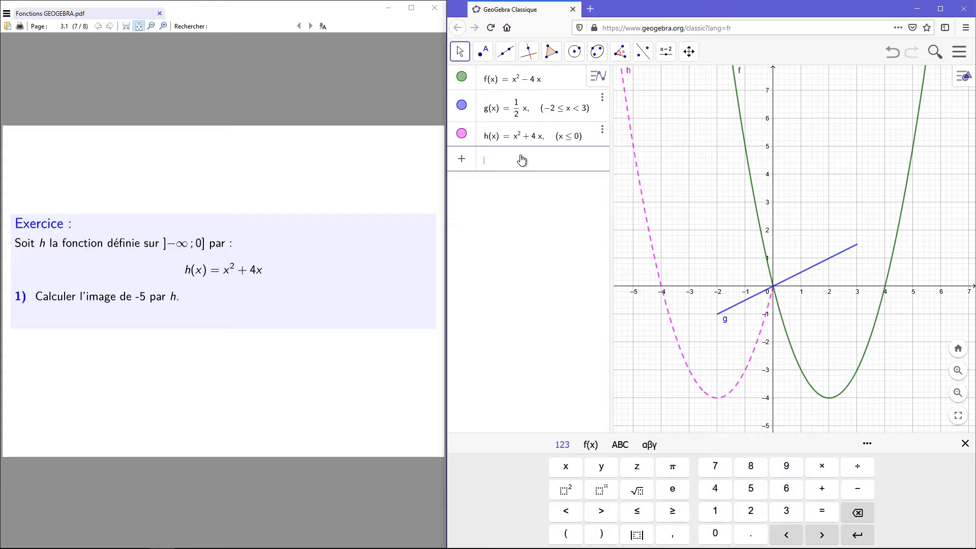
{"action": "left_click", "coordinate": [590, 445]}
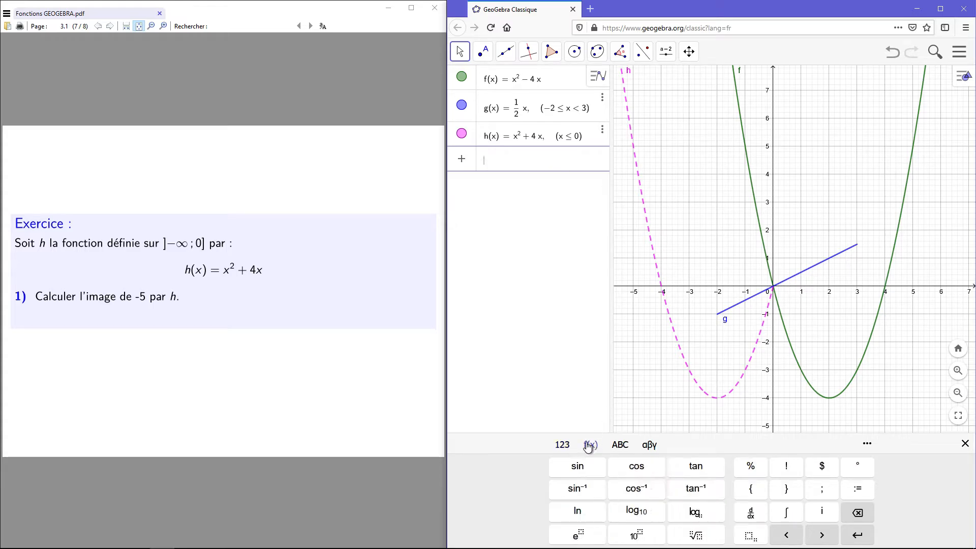
{"action": "left_click", "coordinate": [621, 446]}
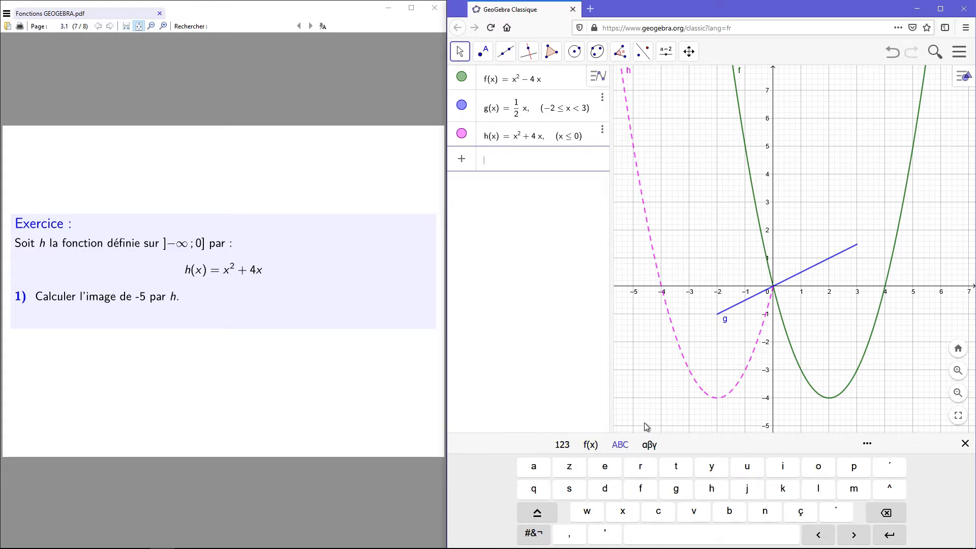
{"action": "left_click", "coordinate": [713, 491]}
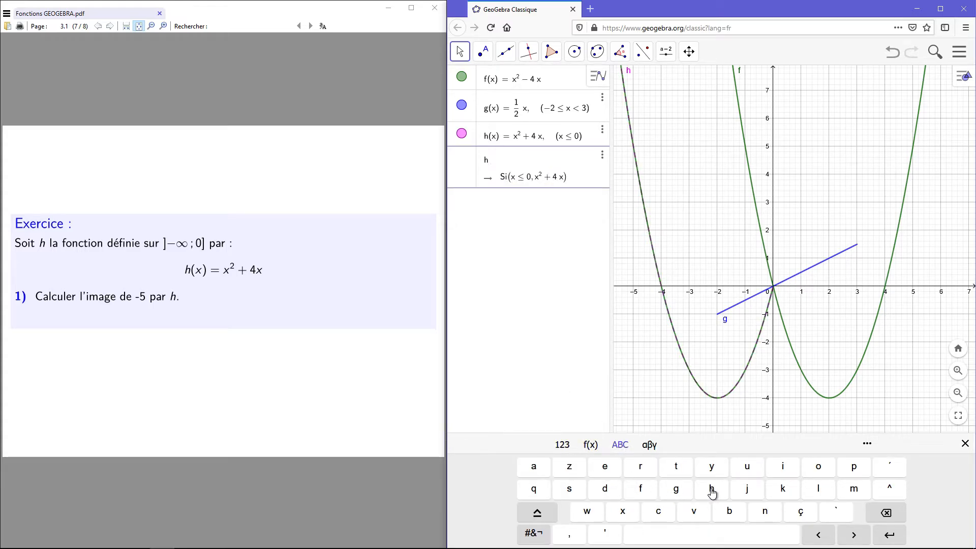
{"action": "left_click", "coordinate": [562, 446]}
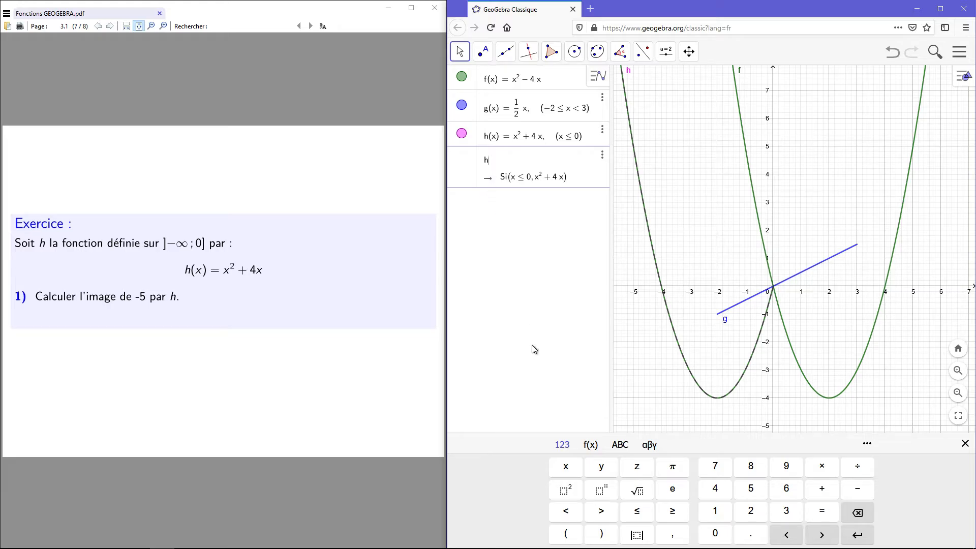
{"action": "left_click", "coordinate": [566, 535]}
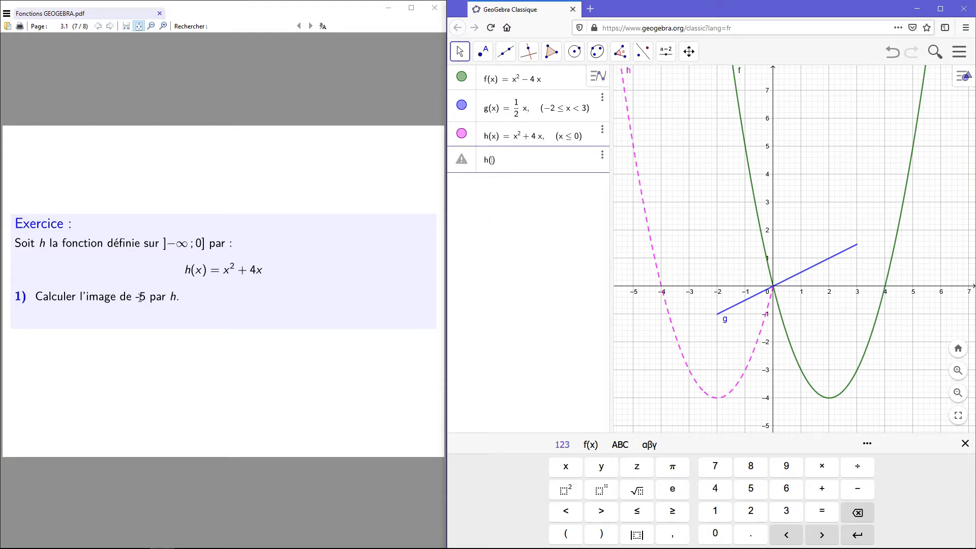
{"action": "left_click", "coordinate": [856, 489]}
{"action": "left_click", "coordinate": [755, 487]}
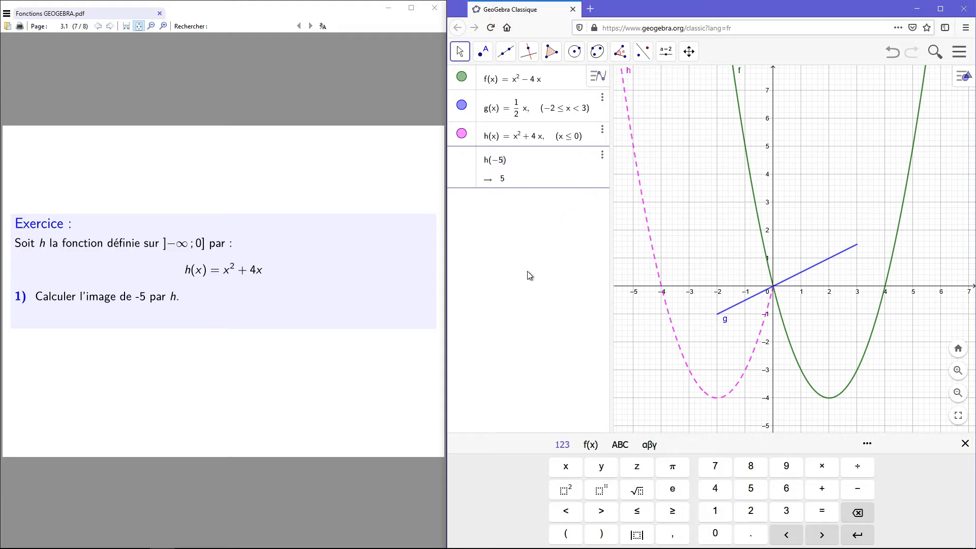
{"action": "left_click", "coordinate": [862, 538]}
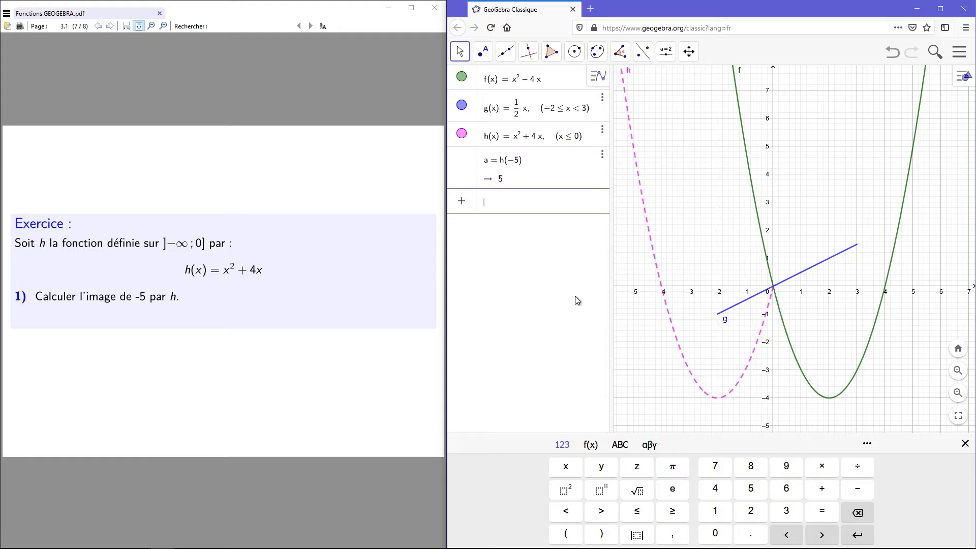
- Evaluate h in another new entry, trying the arguments -2 and -1 before validating h(-3)
{"action": "left_click", "coordinate": [508, 202]}
{"action": "type", "text": "h"}
{"action": "key", "text": "Return"}
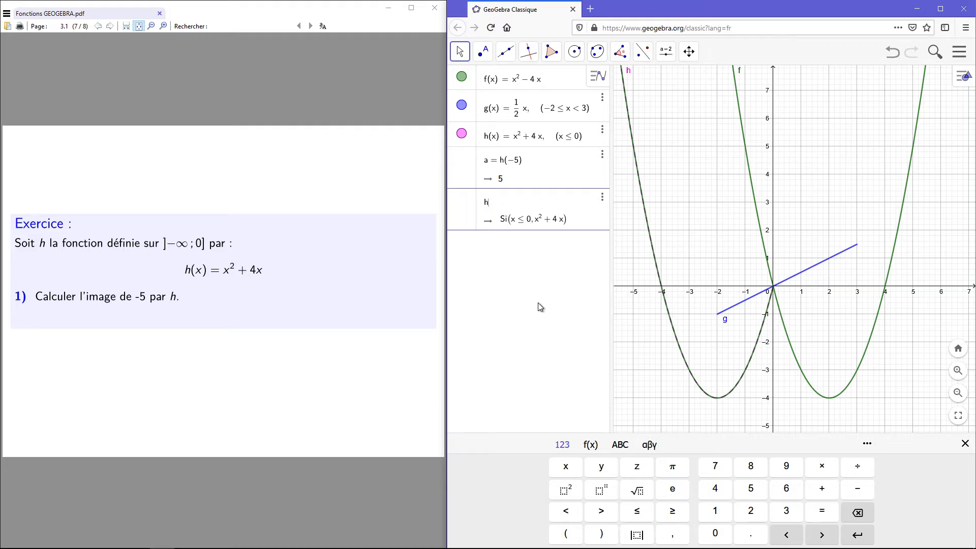
{"action": "type", "text": "("}
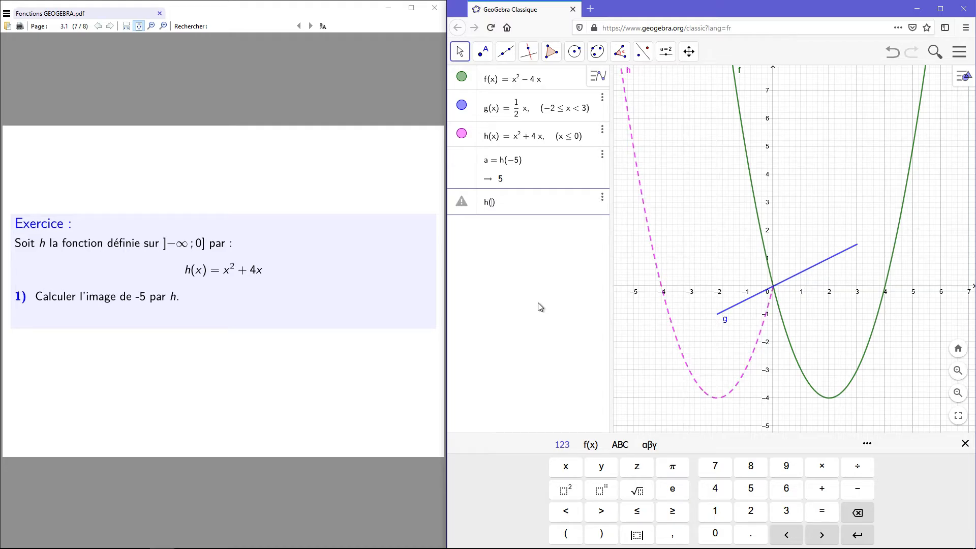
{"action": "type", "text": "-2"}
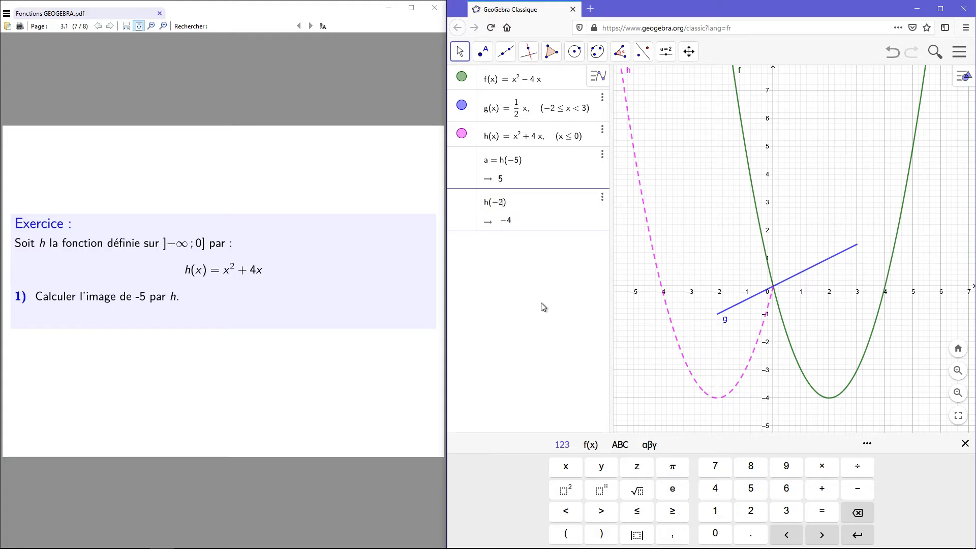
{"action": "key", "text": "BackSpace"}
{"action": "type", "text": "1"}
{"action": "key", "text": "BackSpace"}
{"action": "type", "text": "3"}
{"action": "left_click", "coordinate": [858, 535]}
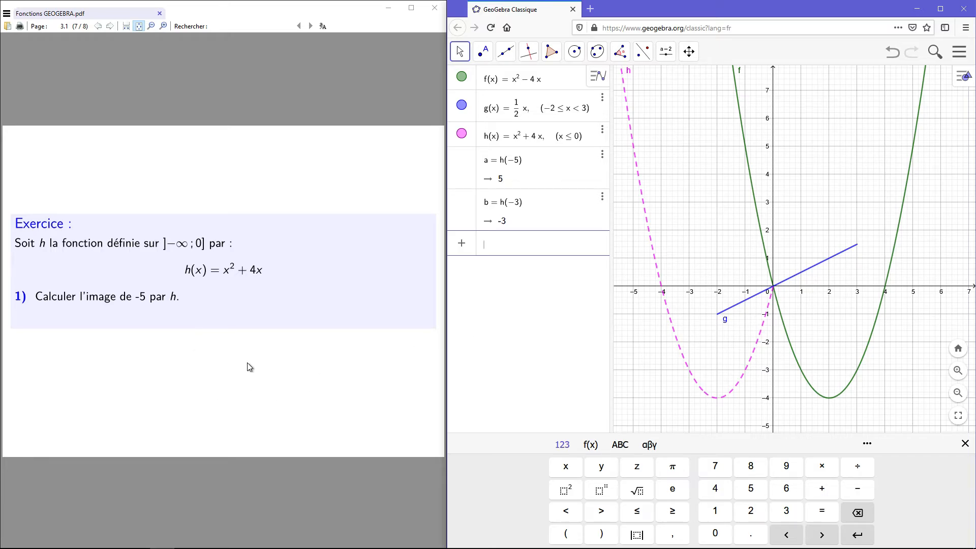
- Bring up the exercise's second question and hide the curves of g and f, keeping only h displayed
{"action": "scroll", "coordinate": [242, 342], "scroll_direction": "down", "scroll_amount": 1}
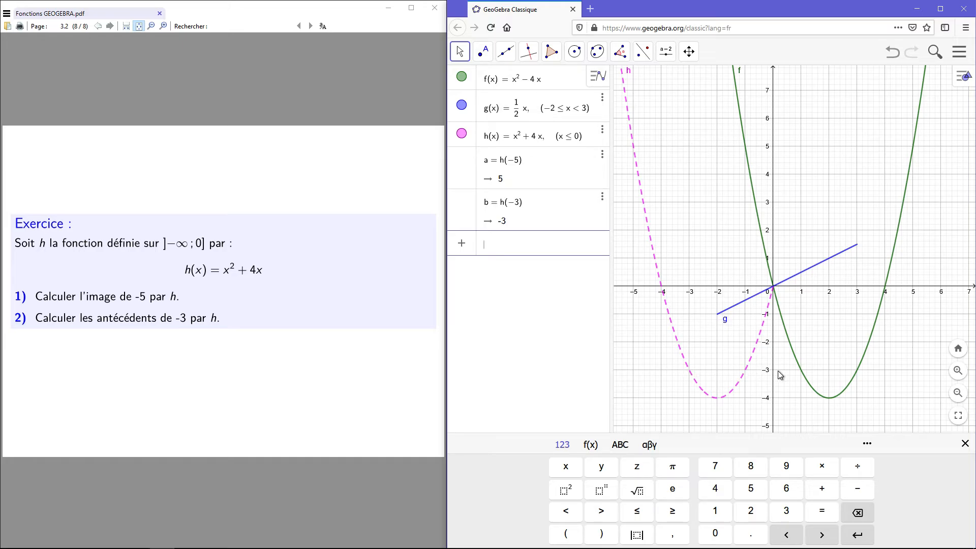
{"action": "left_click", "coordinate": [461, 106]}
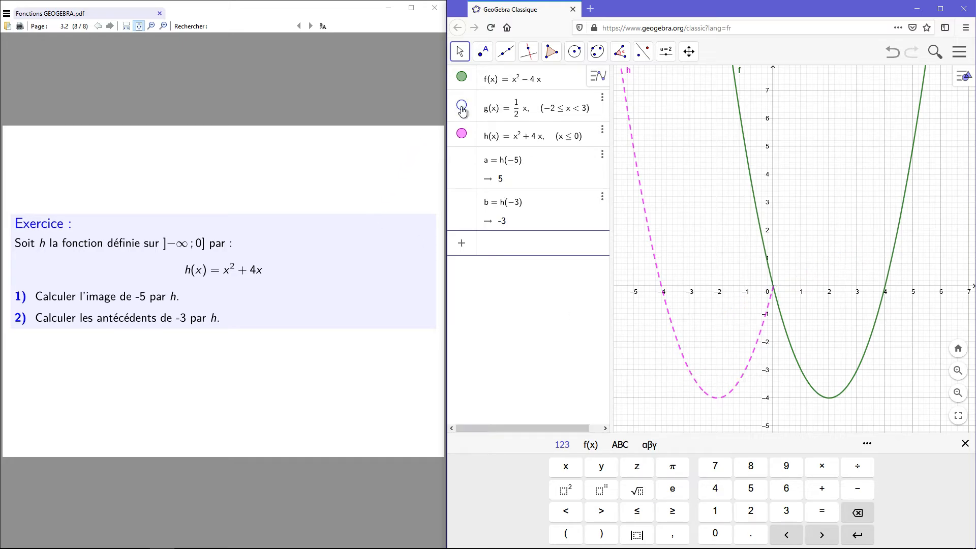
{"action": "left_click", "coordinate": [462, 78]}
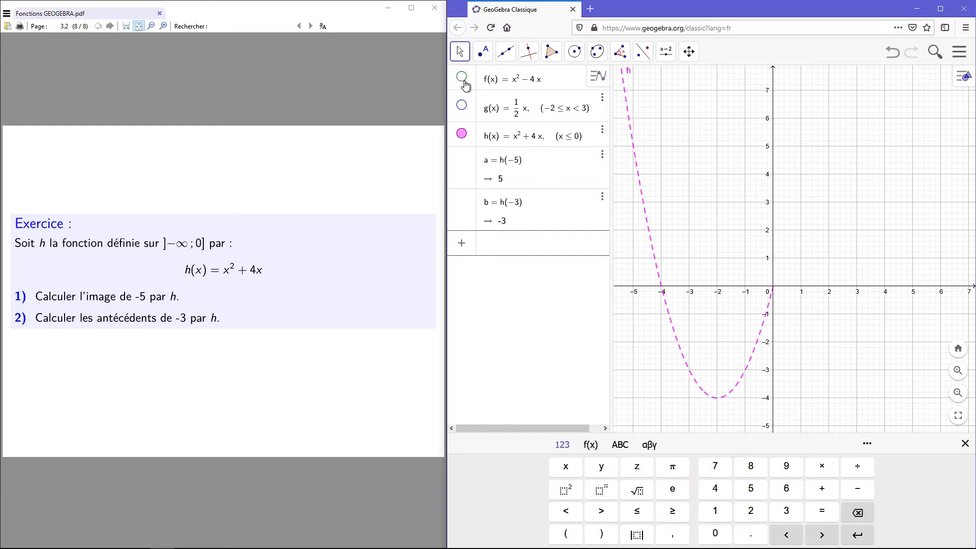
{"action": "left_click", "coordinate": [461, 79]}
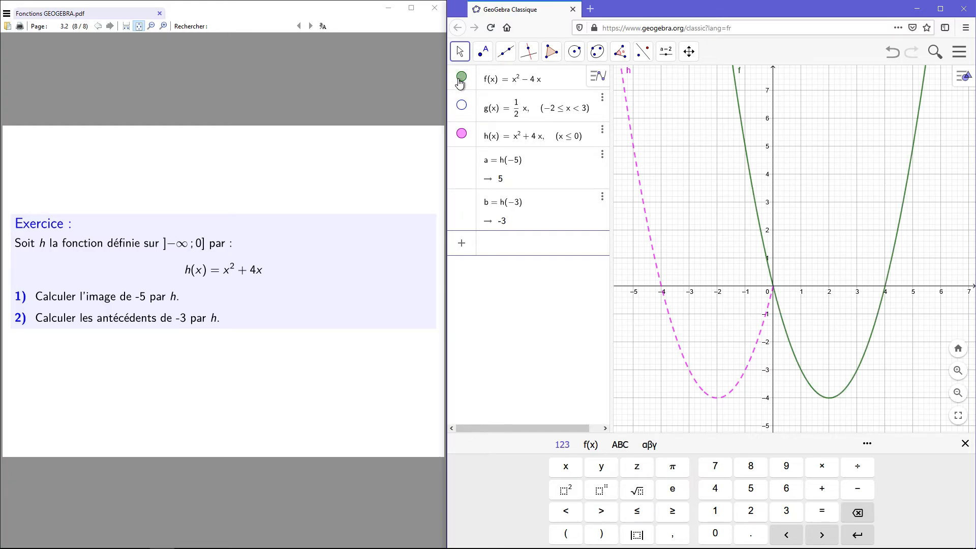
{"action": "left_click", "coordinate": [460, 80]}
{"action": "left_click", "coordinate": [460, 79]}
{"action": "left_click", "coordinate": [460, 80]}
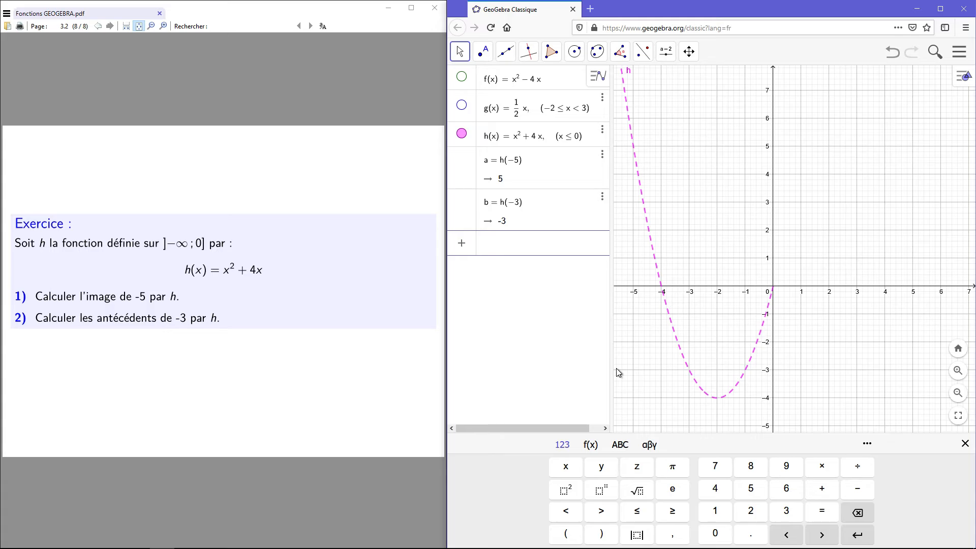
- Draw a horizontal line through the points (1, -3) and (3, -3) with the Droite tool
{"action": "left_click", "coordinate": [506, 52]}
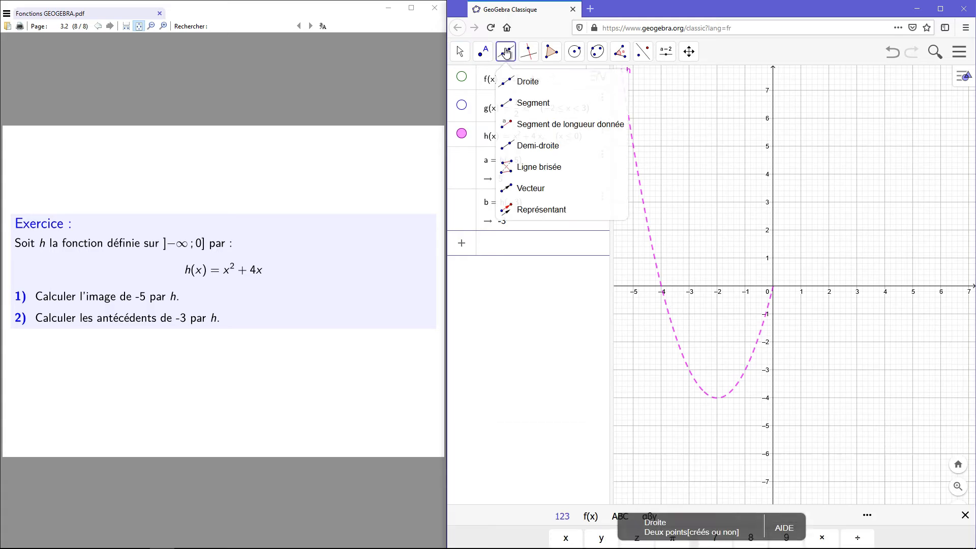
{"action": "left_click", "coordinate": [528, 84]}
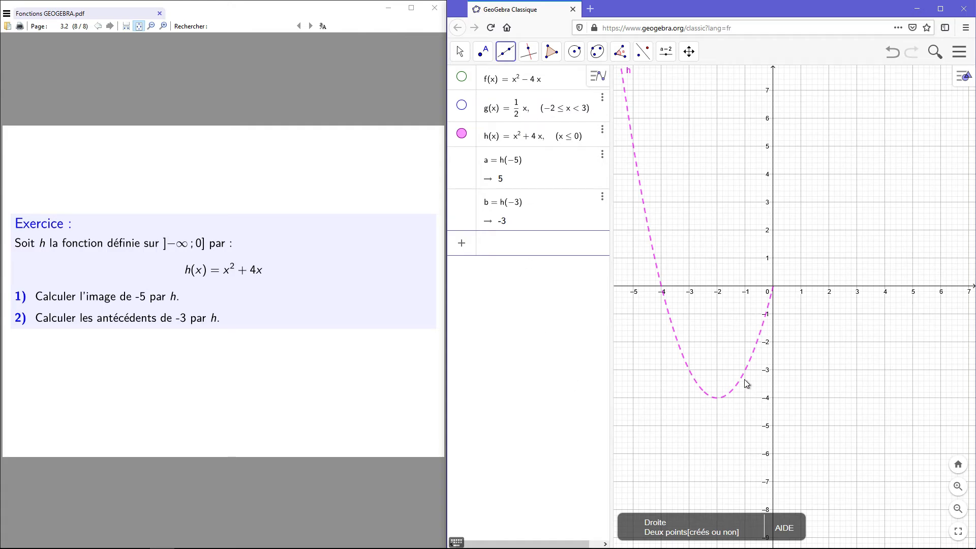
{"action": "left_click", "coordinate": [802, 370]}
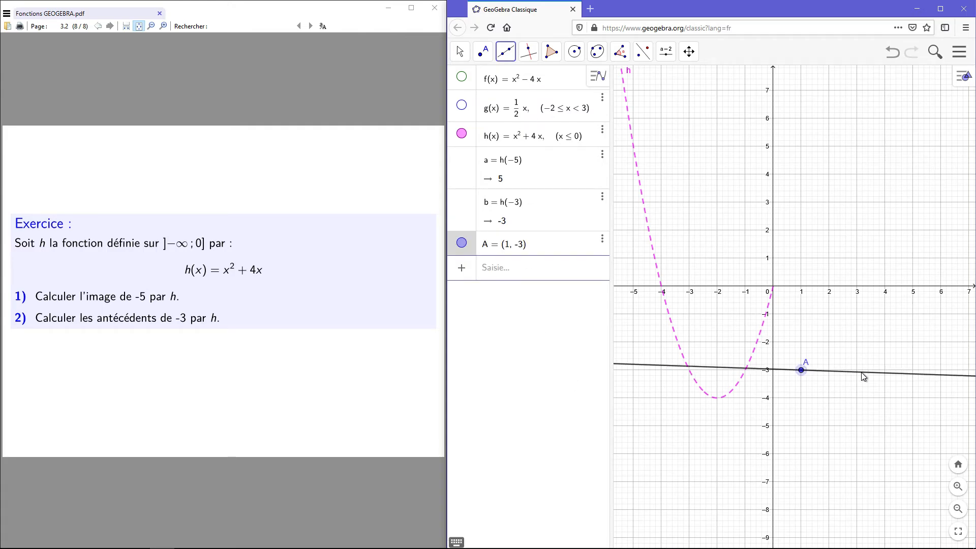
{"action": "left_click", "coordinate": [857, 370]}
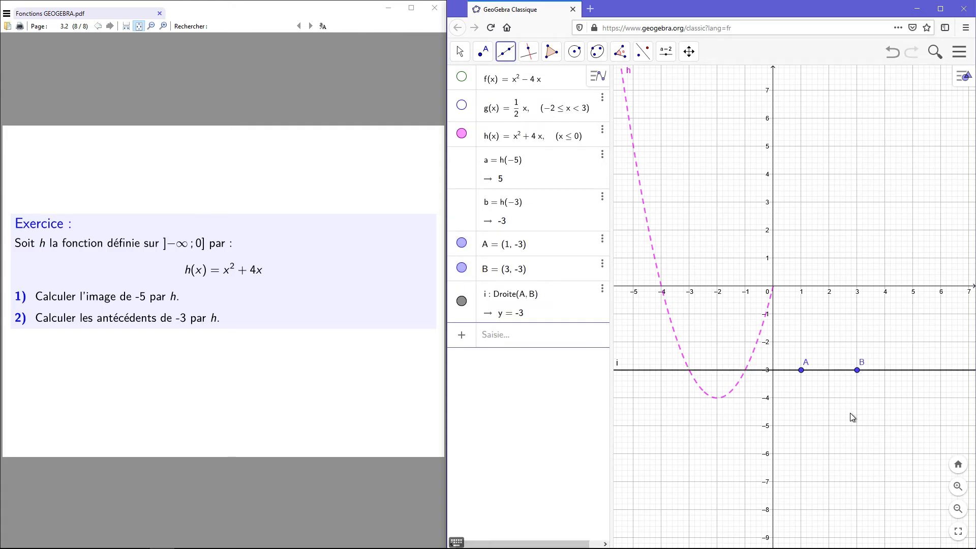
- Hide points A and B and the horizontal lines through them
{"action": "left_click", "coordinate": [462, 243]}
{"action": "left_click", "coordinate": [462, 268]}
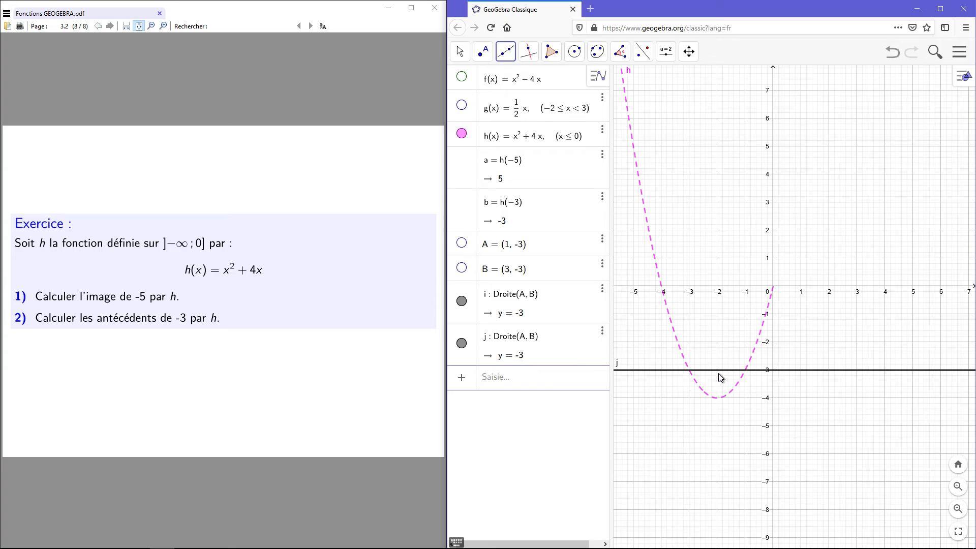
{"action": "left_click", "coordinate": [461, 343]}
{"action": "left_click", "coordinate": [461, 301]}
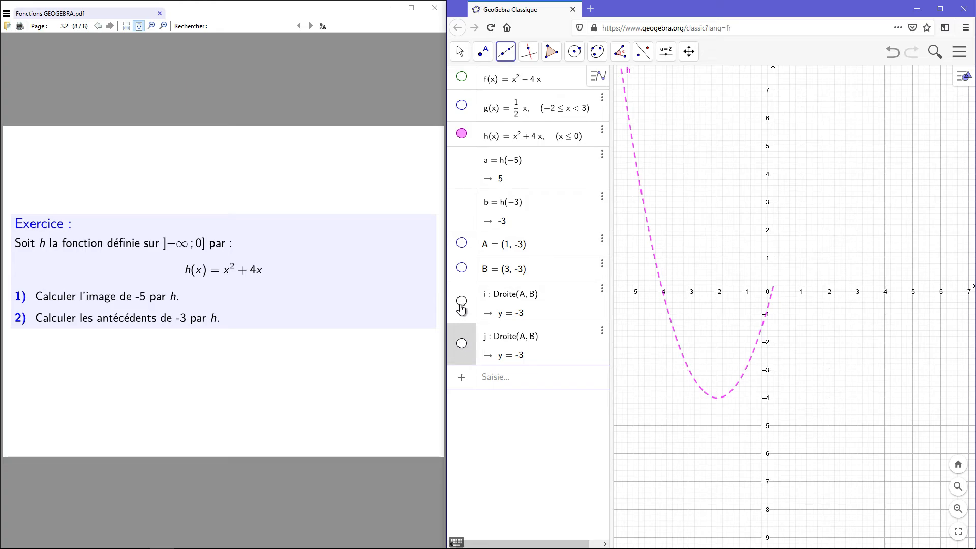
- Insert the Résoudre( <Équation> ) command in a new entry
{"action": "left_click", "coordinate": [501, 380]}
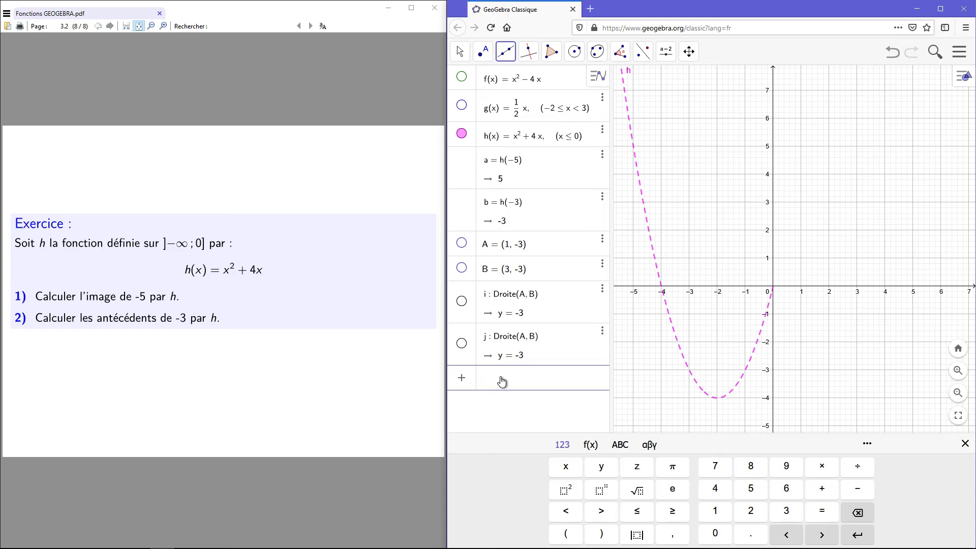
{"action": "type", "text": "réso"}
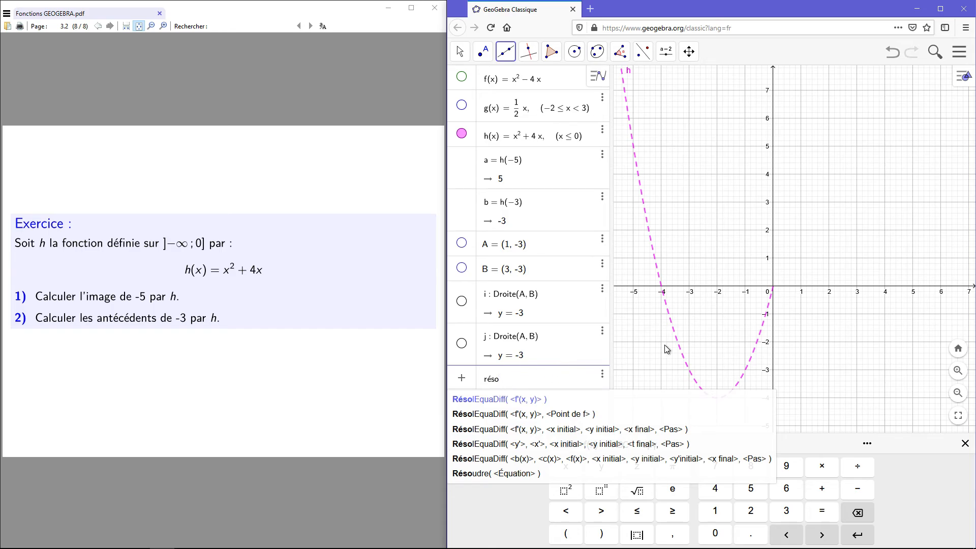
{"action": "type", "text": "udre"}
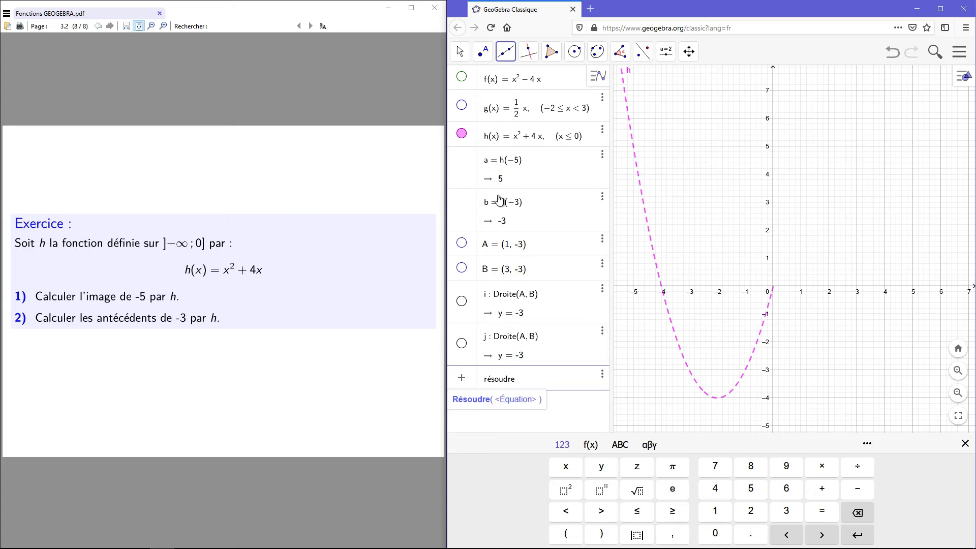
{"action": "left_click", "coordinate": [478, 400]}
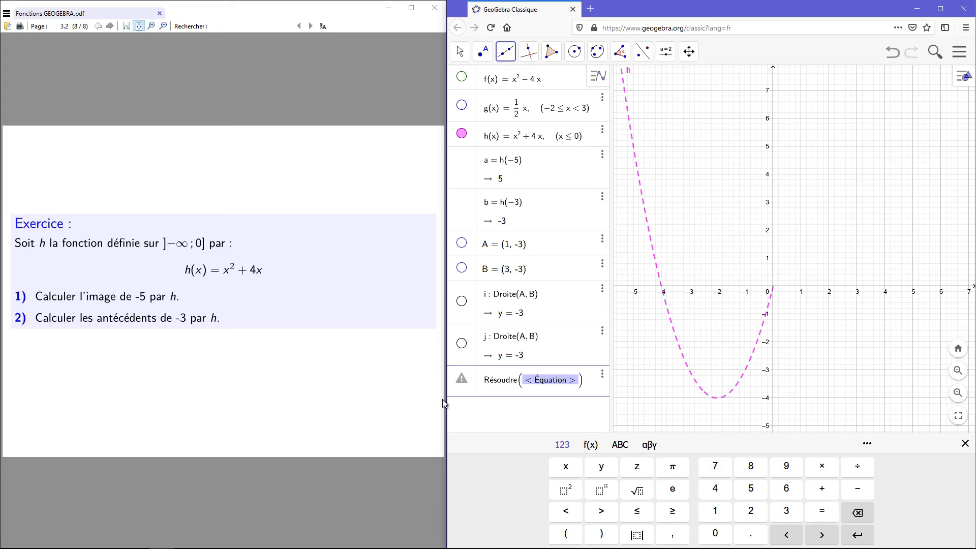
- Enter x^2 + 4x = -3 as the equation of the Résoudre command and validate it
{"action": "left_click", "coordinate": [565, 467]}
{"action": "left_click", "coordinate": [566, 490]}
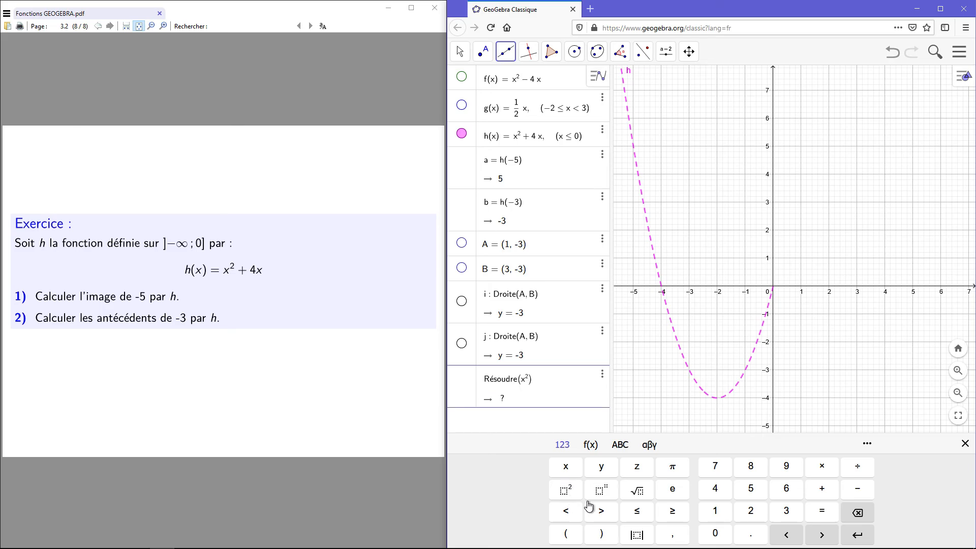
{"action": "left_click", "coordinate": [822, 490]}
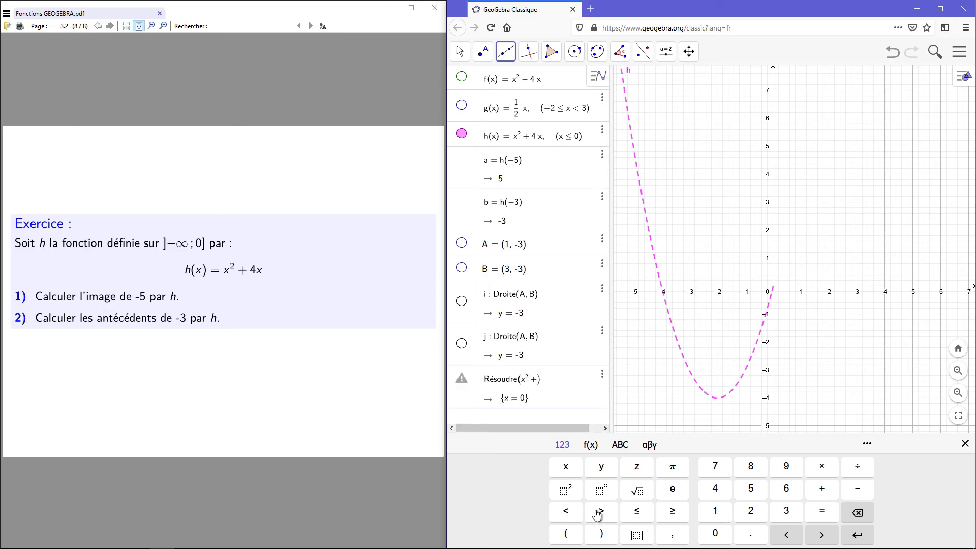
{"action": "left_click", "coordinate": [715, 489]}
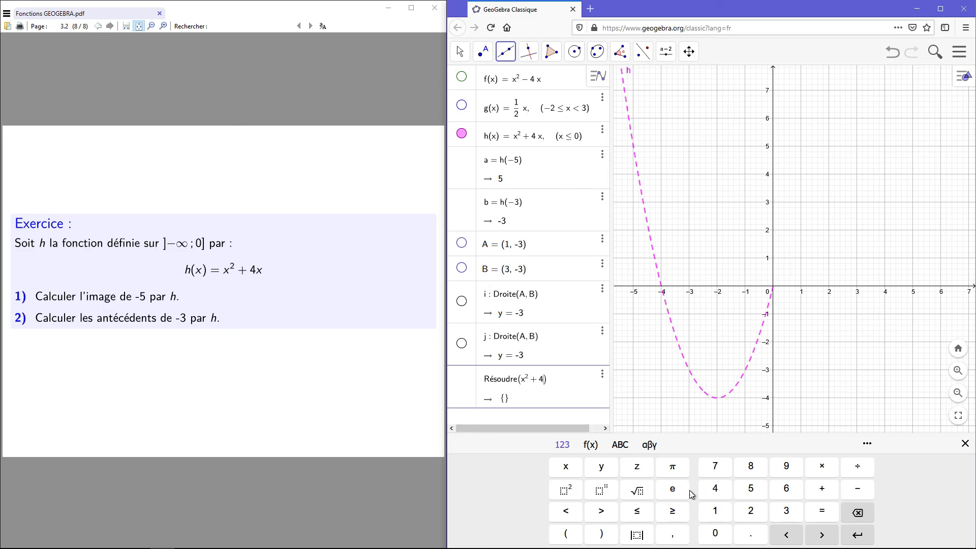
{"action": "left_click", "coordinate": [566, 468]}
{"action": "left_click", "coordinate": [821, 512]}
{"action": "left_click", "coordinate": [858, 490]}
{"action": "left_click", "coordinate": [787, 513]}
{"action": "left_click", "coordinate": [857, 535]}
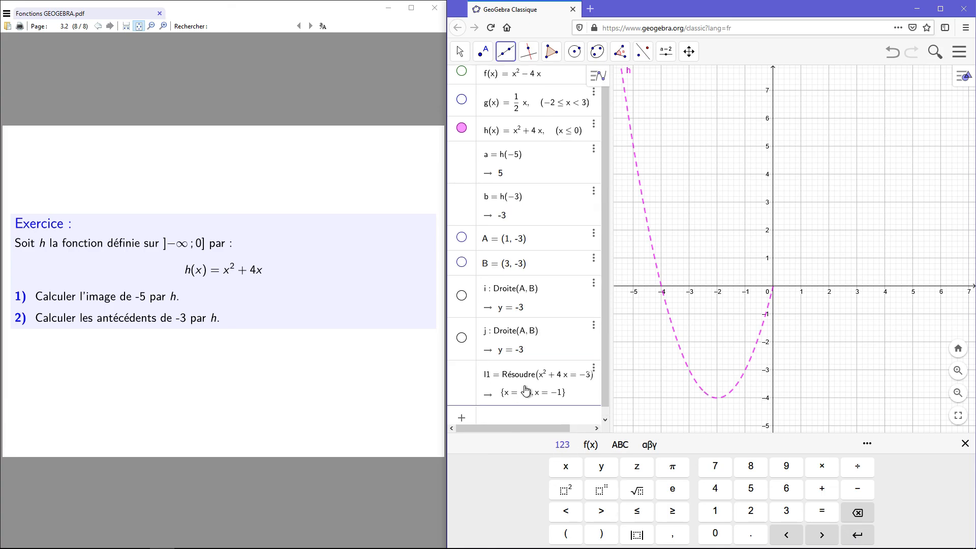